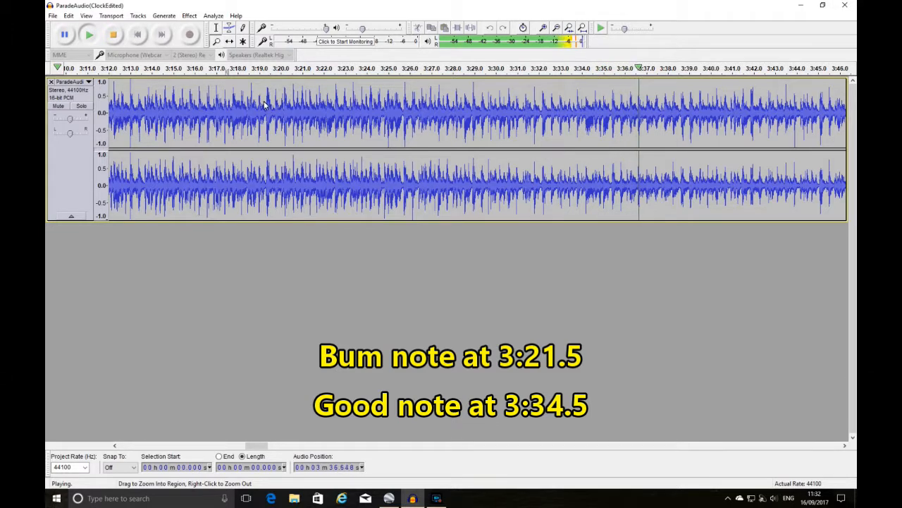
Select about 2.06 seconds of audio starting near 3:34.0 around the good note, preview it and copy it
left_click(112, 35)
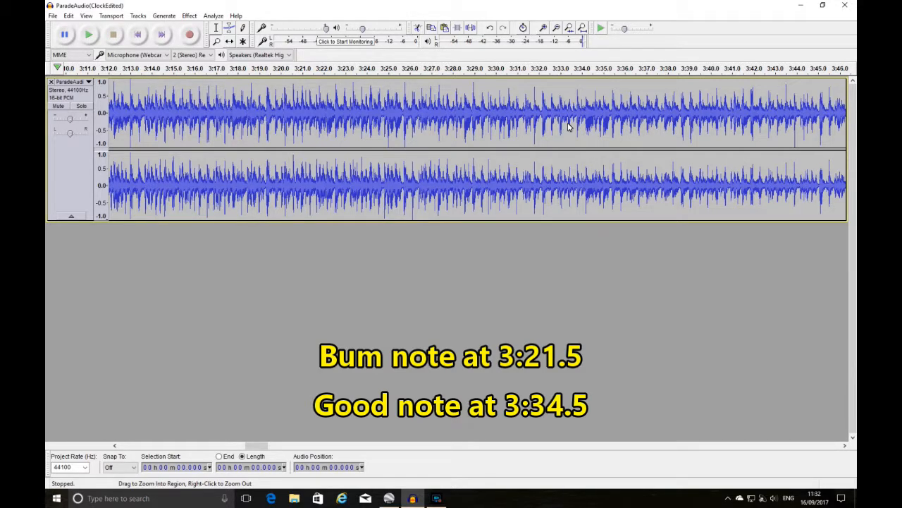
left_click(591, 125)
left_click(591, 126)
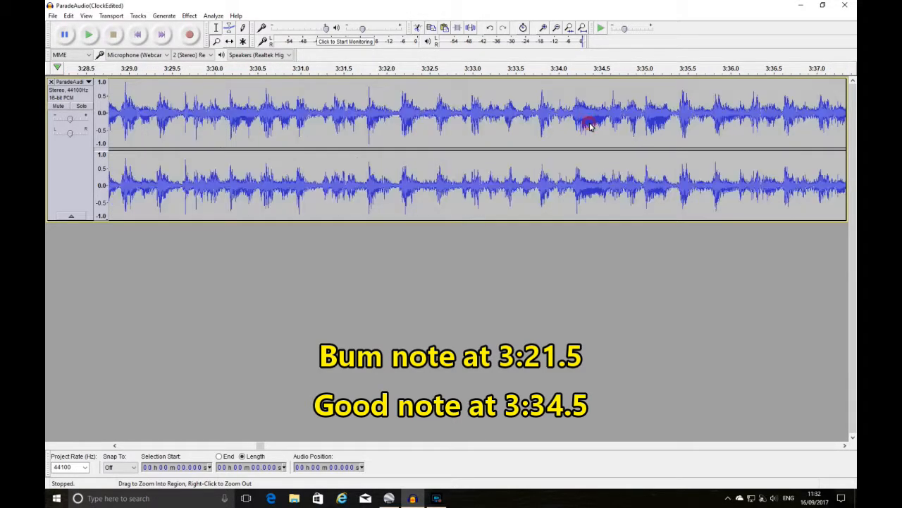
left_click(216, 28)
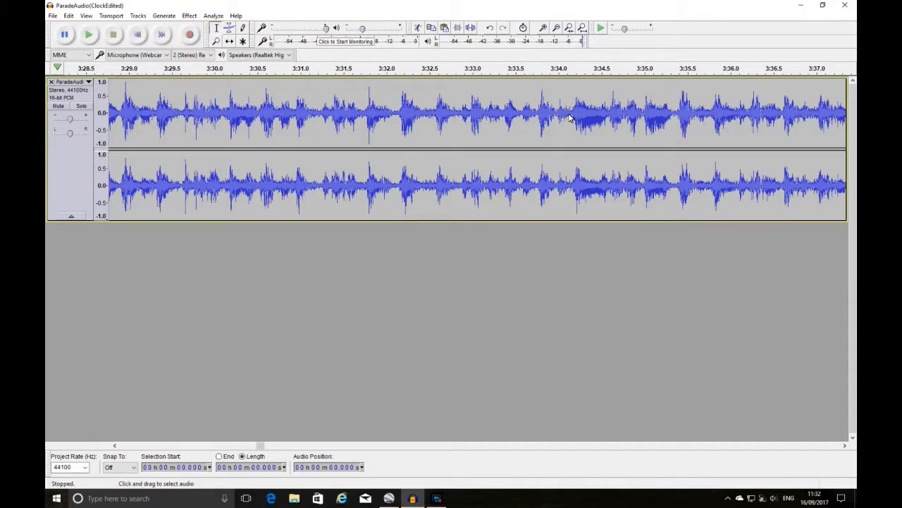
left_click_drag(559, 115, 738, 130)
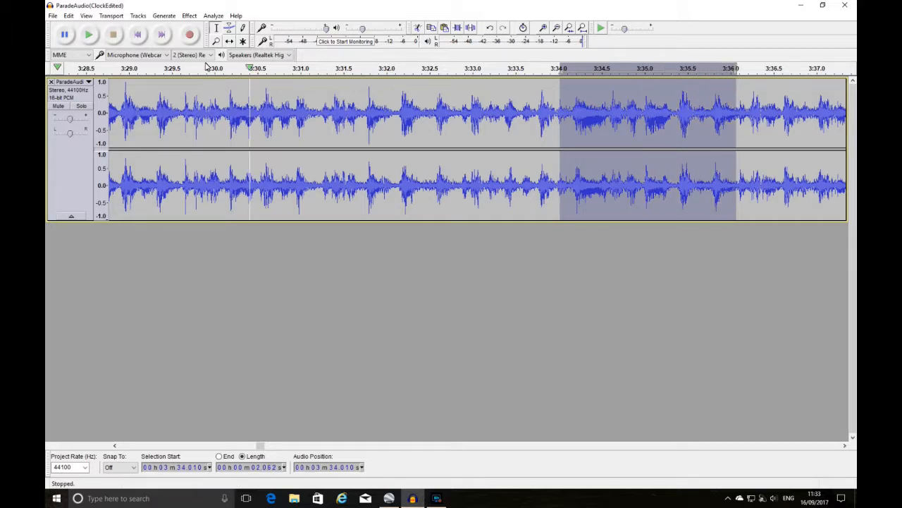
left_click(90, 38)
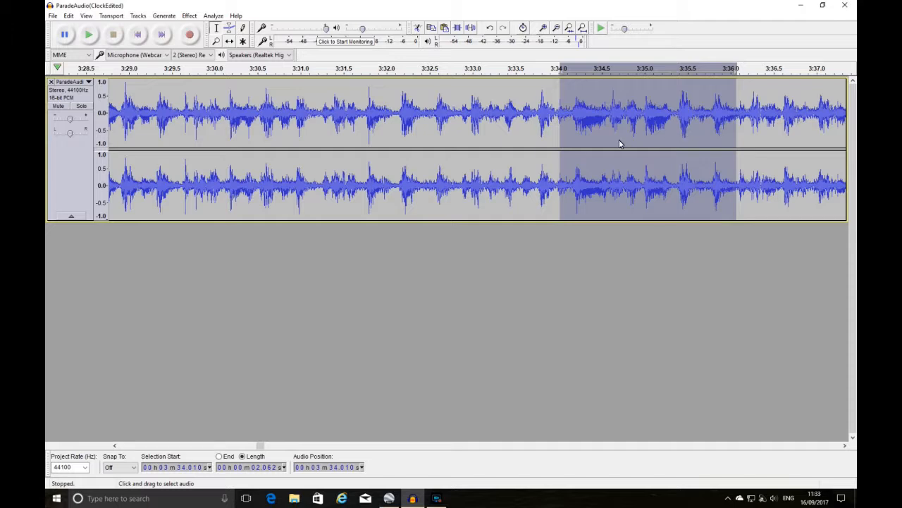
key("ctrl+c")
Add a new stereo track and paste the copied good-note audio into it
left_click(216, 41)
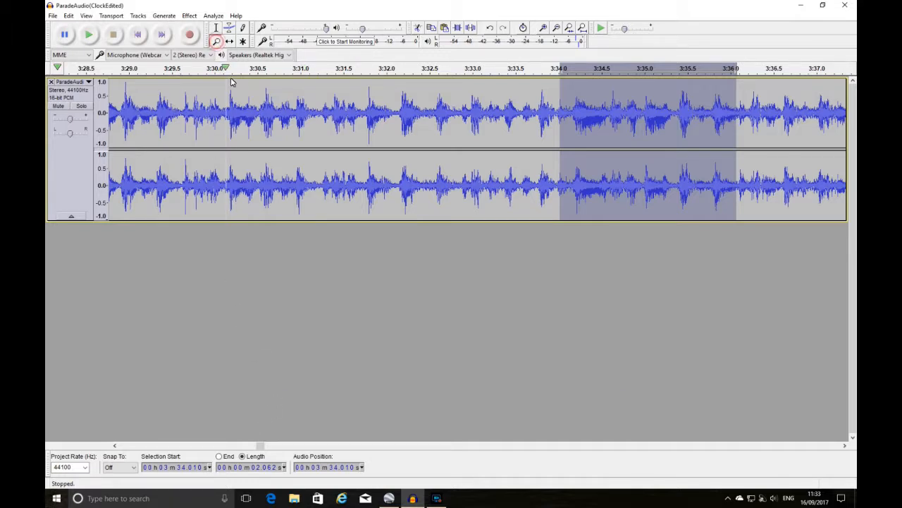
right_click(236, 88)
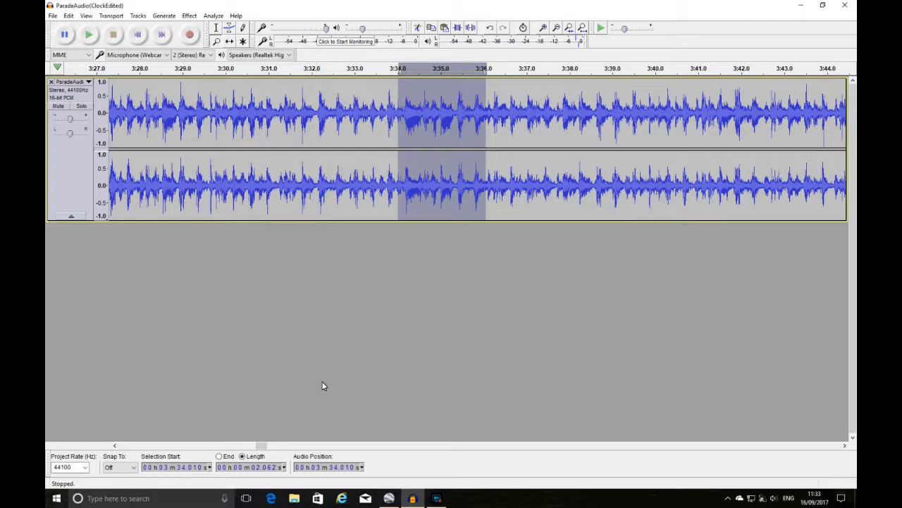
left_click_drag(261, 446, 257, 449)
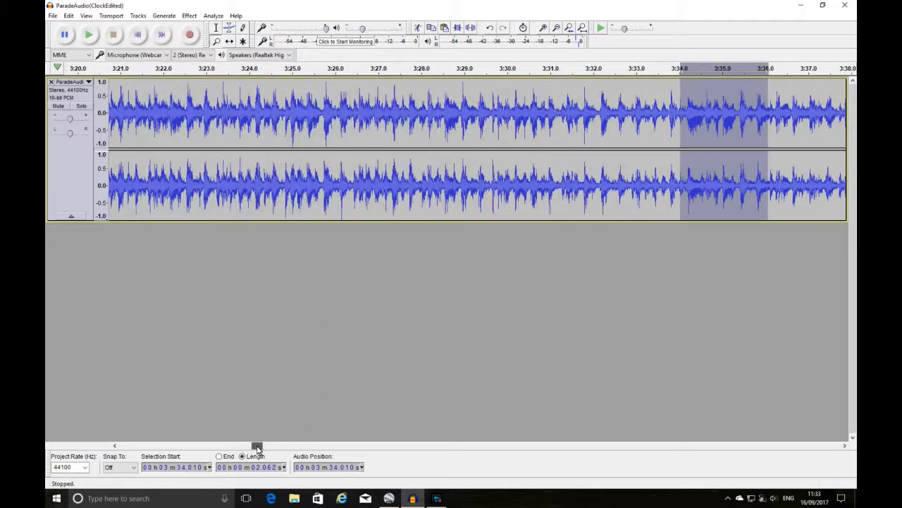
left_click(141, 19)
mouse_move(271, 29)
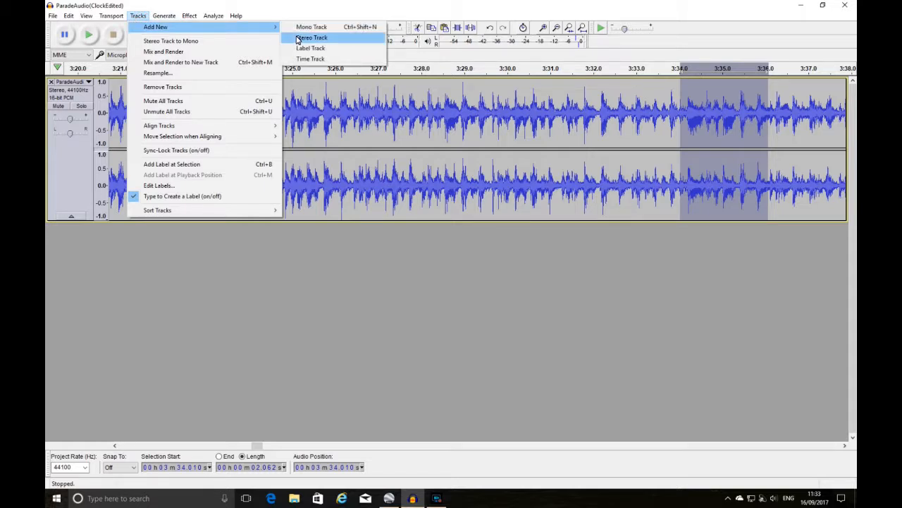
left_click(298, 39)
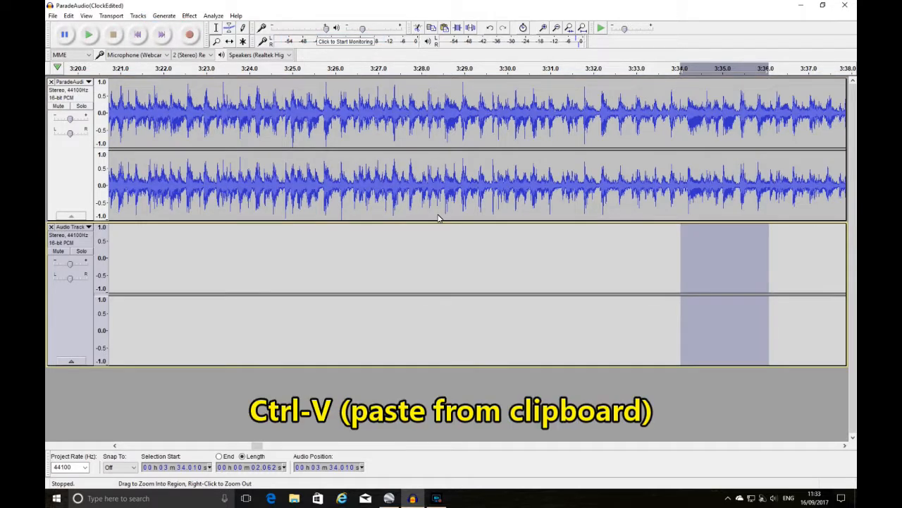
key("ctrl+v")
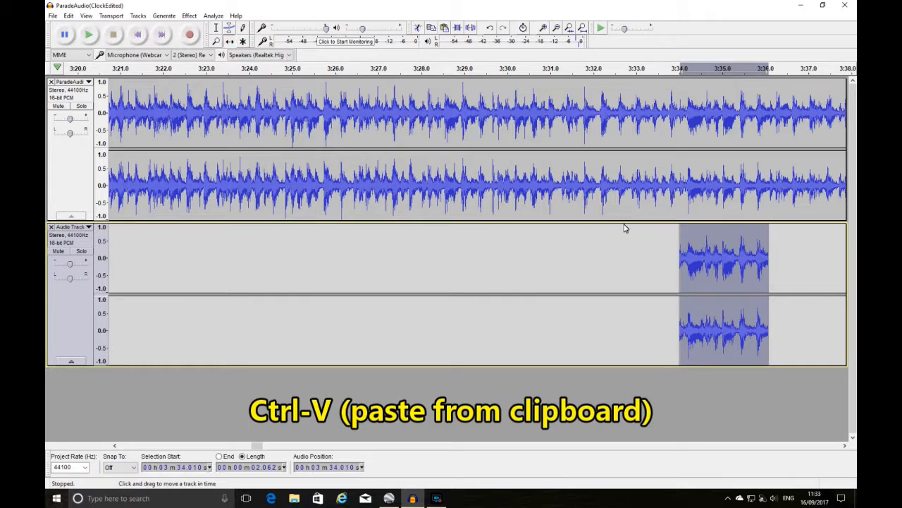
Move the pasted clip earlier on the new track so it starts at about 3:21.2, beneath the bum note
left_click_drag(676, 241, 140, 234)
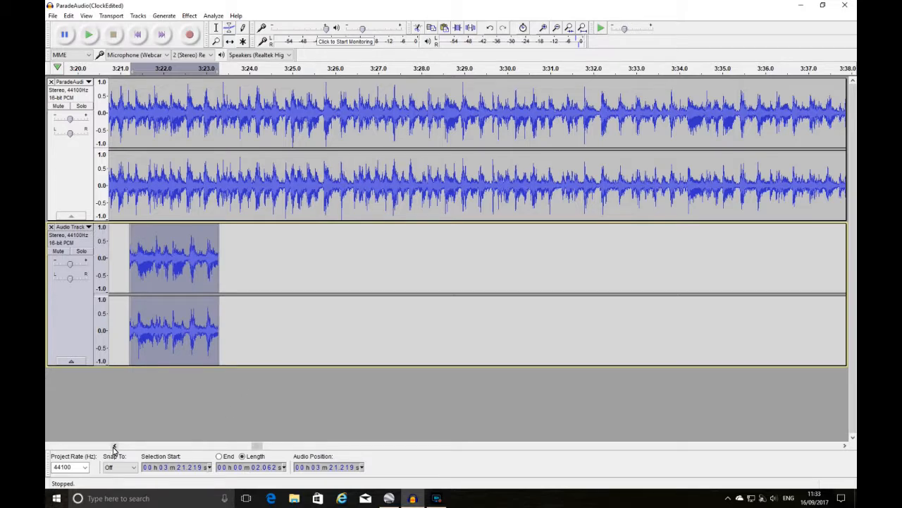
left_click(114, 446)
left_click(113, 447)
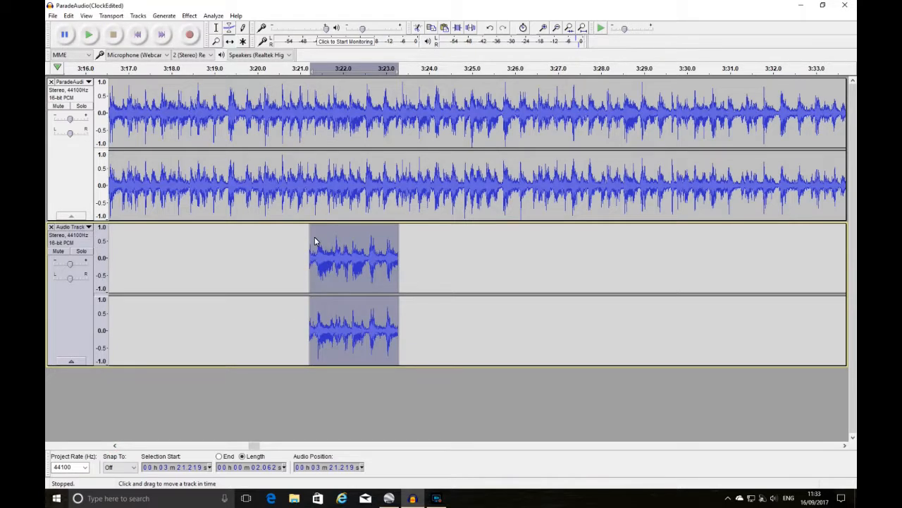
Solo the original track, listen to the bum note from about 3:20.7, and turn its solo off
left_click(216, 41)
left_click(266, 103)
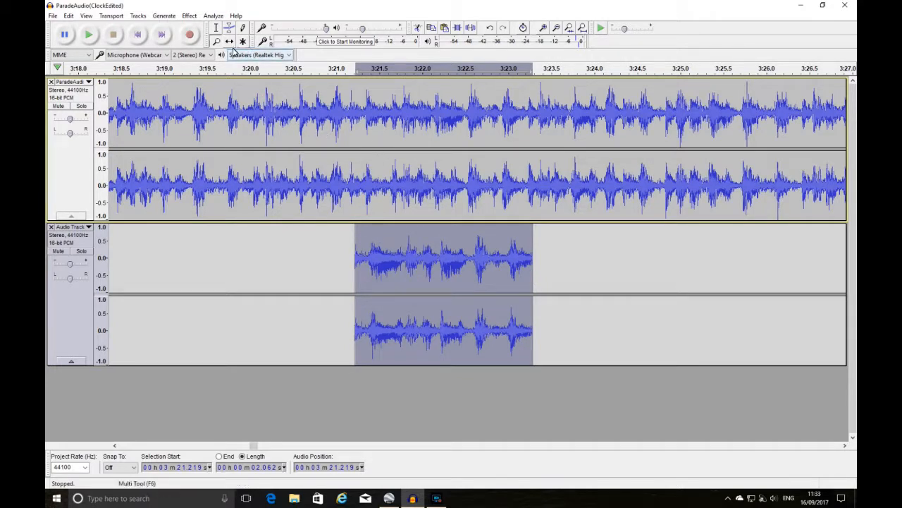
left_click(80, 107)
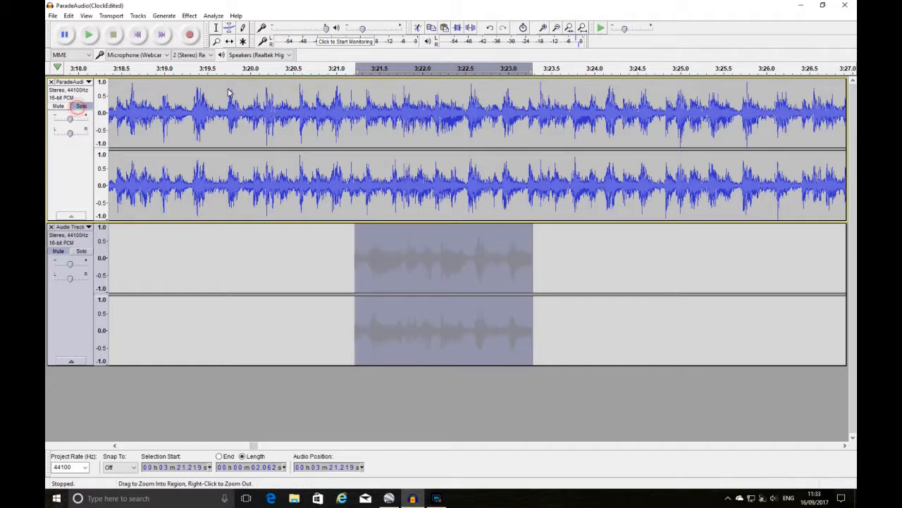
left_click(307, 70)
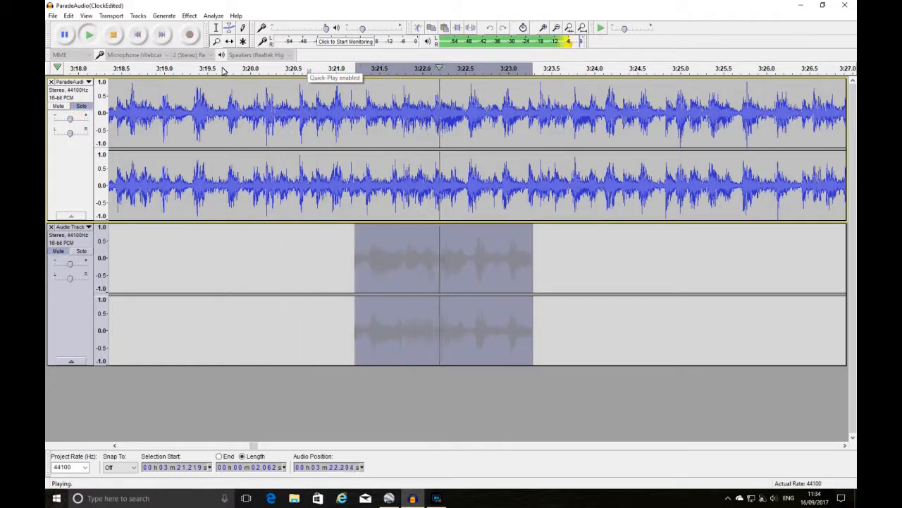
left_click(118, 36)
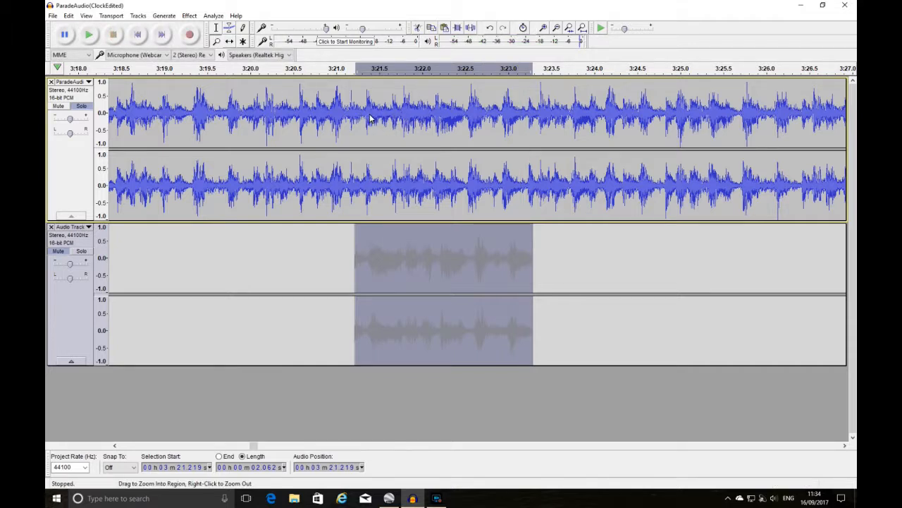
left_click(82, 106)
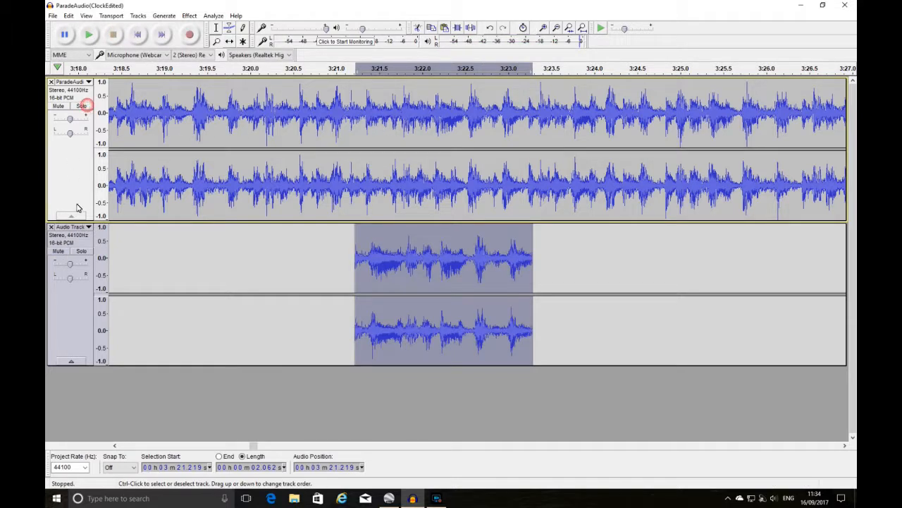
Solo the new track, listen to the pasted clip from its start, and turn its solo off
left_click(82, 251)
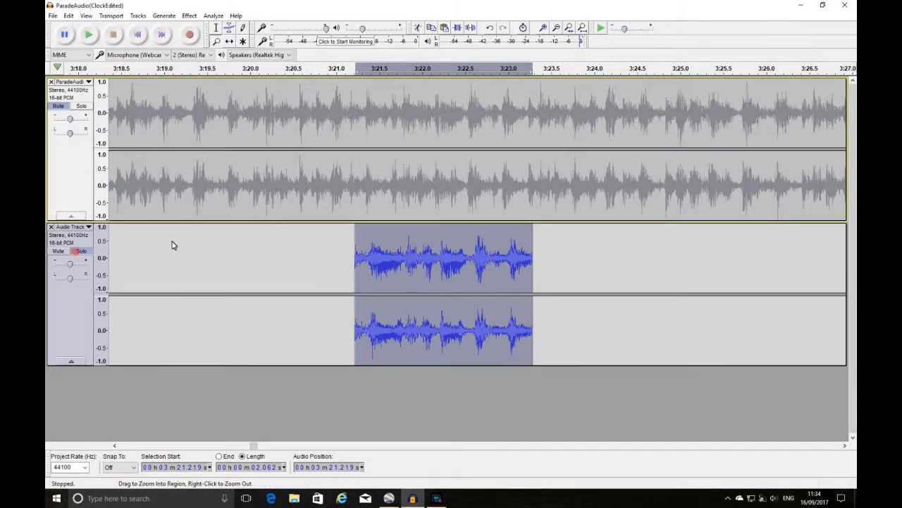
left_click(352, 71)
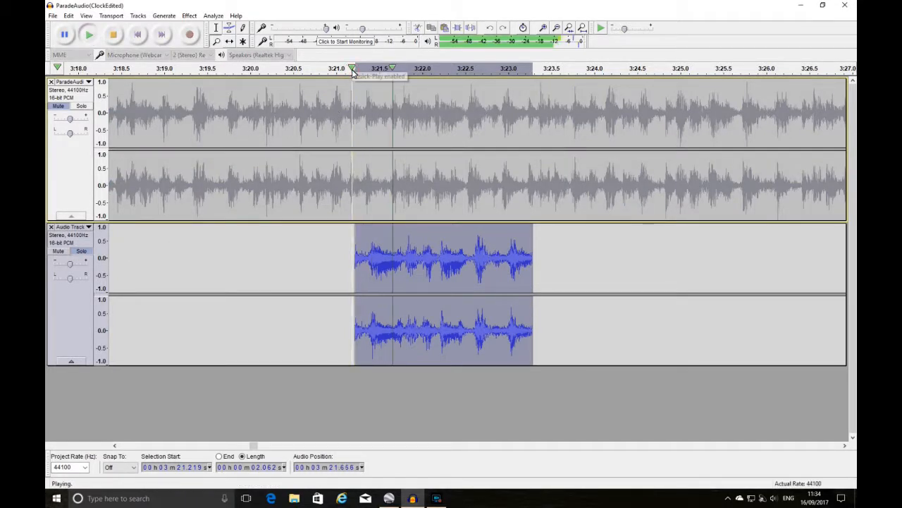
left_click(115, 35)
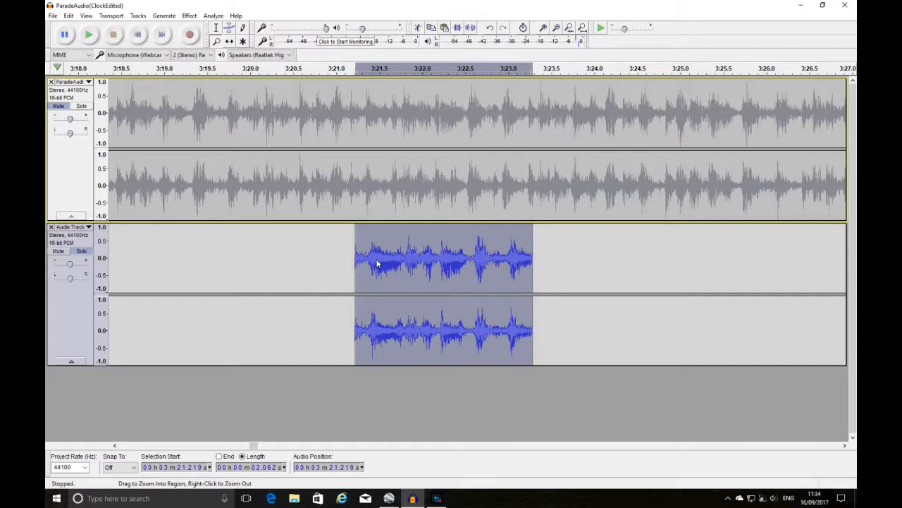
left_click(79, 252)
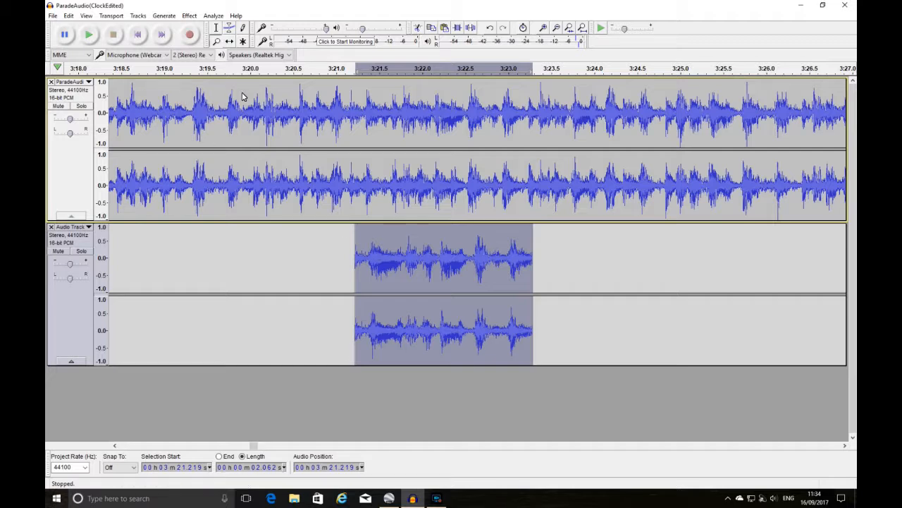
Shift the pasted clip slightly earlier to about 3:21.13 so its peaks line up with the original waveform
left_click(358, 188)
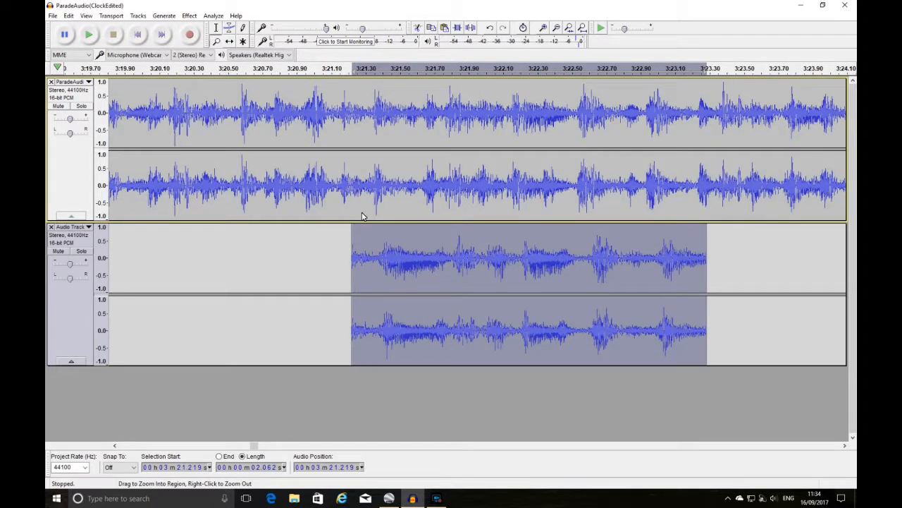
left_click(229, 41)
left_click_drag(402, 247, 385, 249)
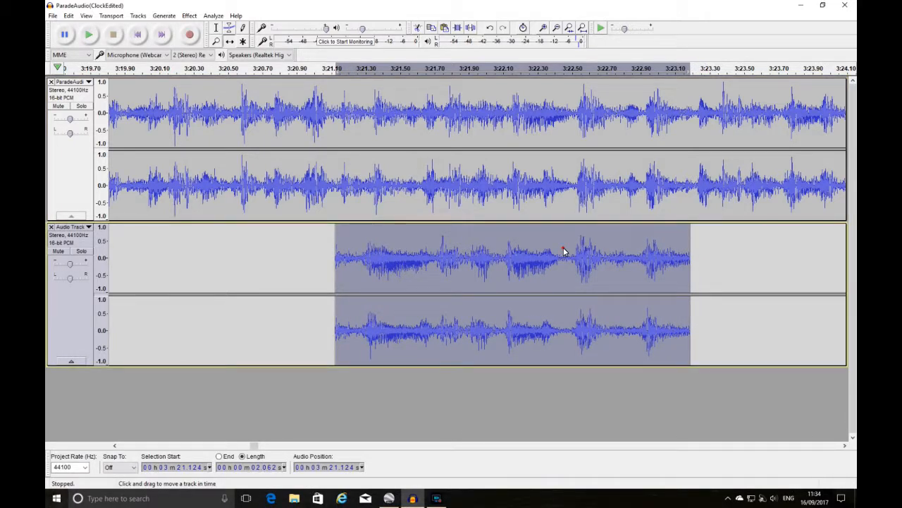
left_click_drag(564, 251, 565, 251)
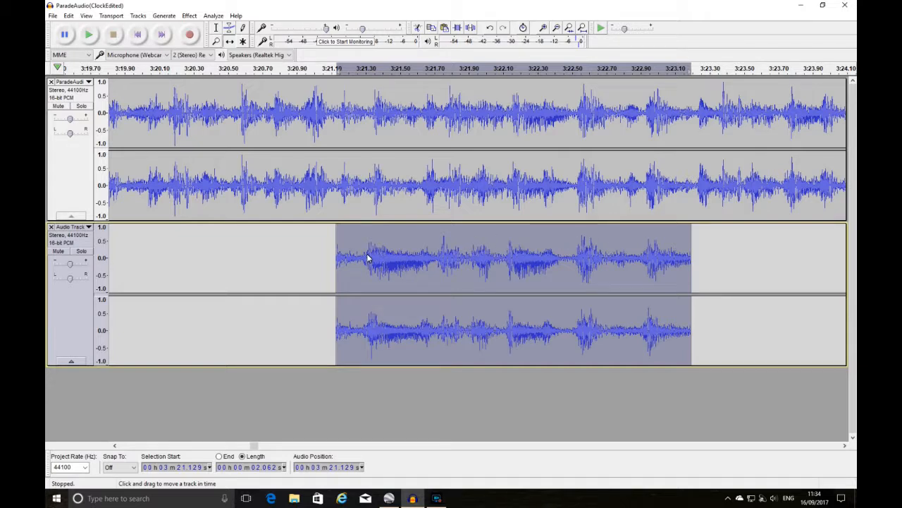
Delete the pasted clip's quiet lead-in before its first note, from about 3:21.09 to 3:21.29
left_click(216, 27)
left_click_drag(364, 261, 330, 261)
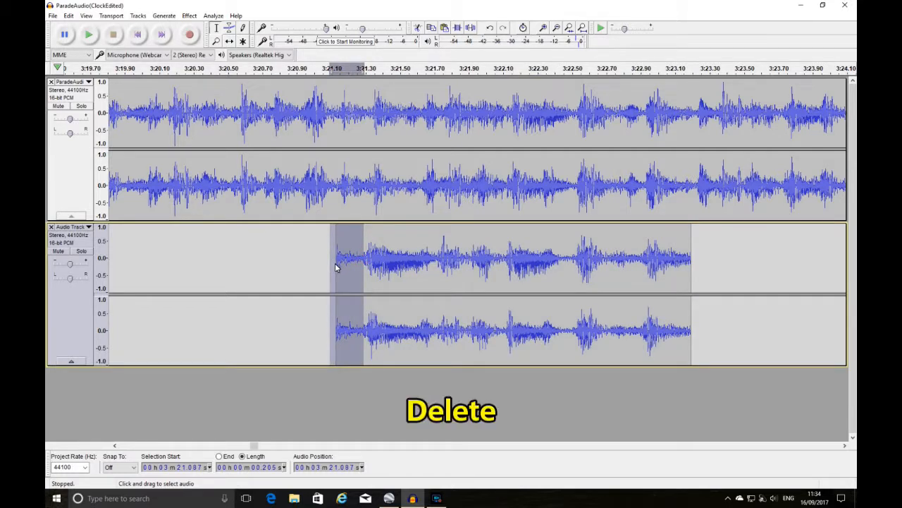
key("Delete")
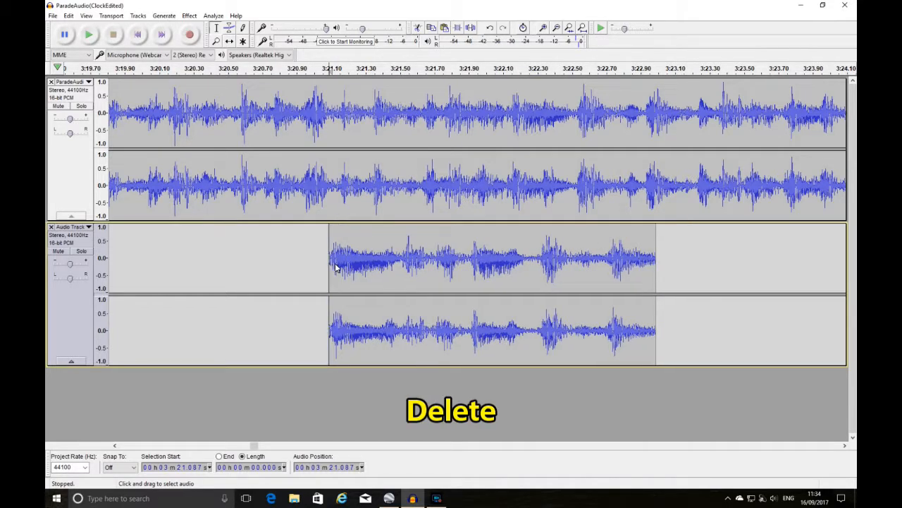
Shift the trimmed clip to start at about 3:21.29, realigning its peaks with the original track
left_click(228, 41)
left_click_drag(366, 242, 399, 248)
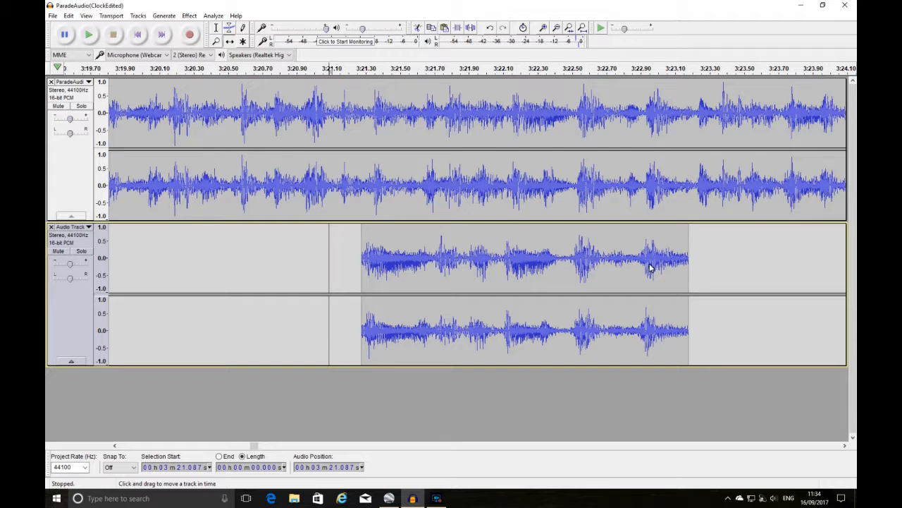
left_click_drag(429, 250, 429, 250)
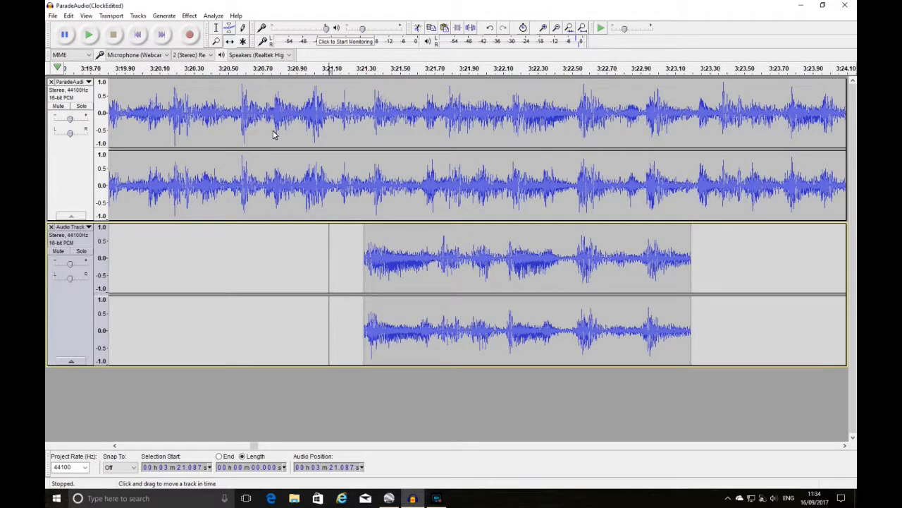
Delete the pasted clip's last 0.365 seconds from about 3:22.83, and listen to both tracks together from about 3:20.2
left_click(216, 29)
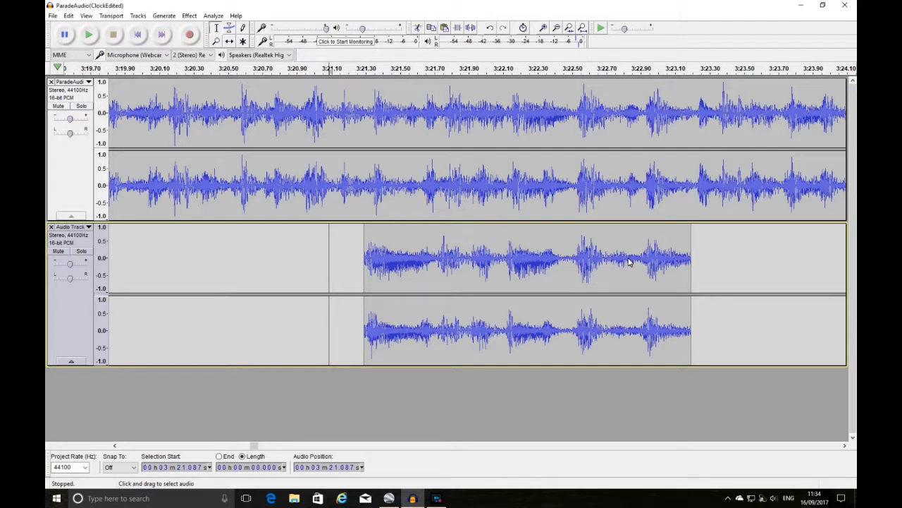
left_click_drag(629, 262, 690, 294)
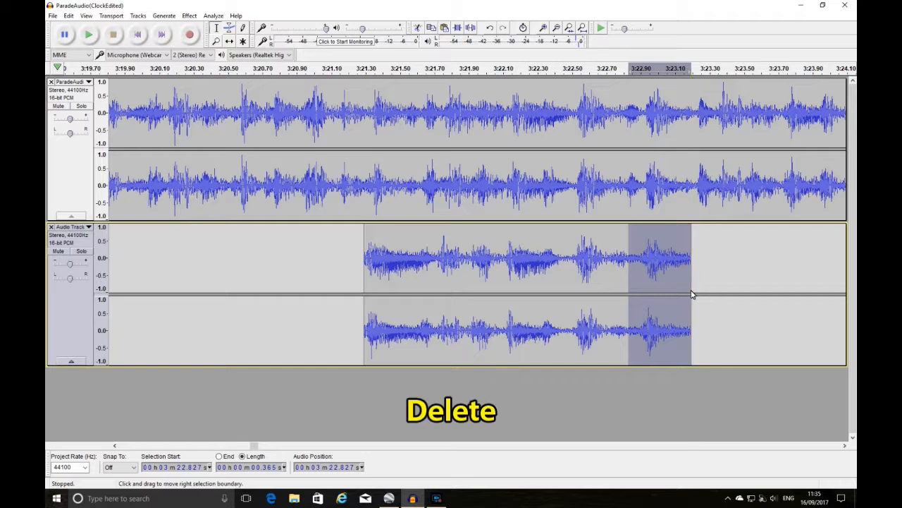
key("Delete")
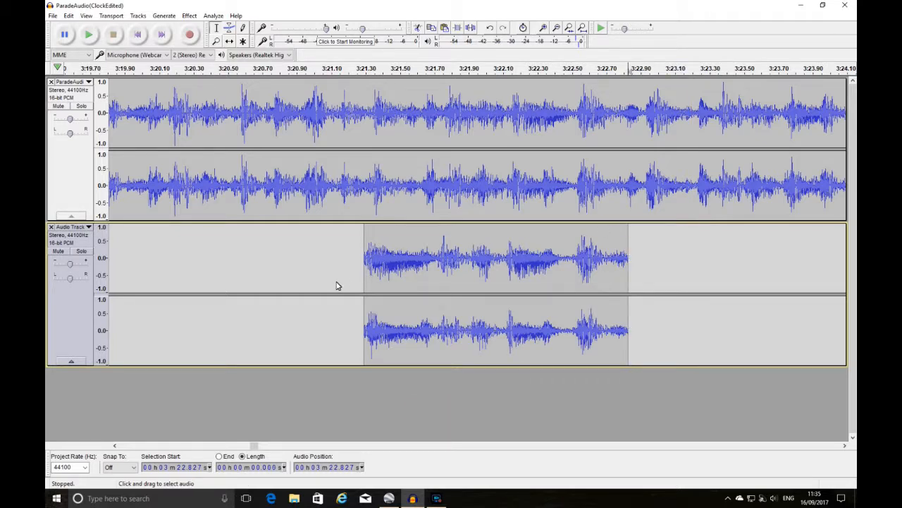
left_click(177, 67)
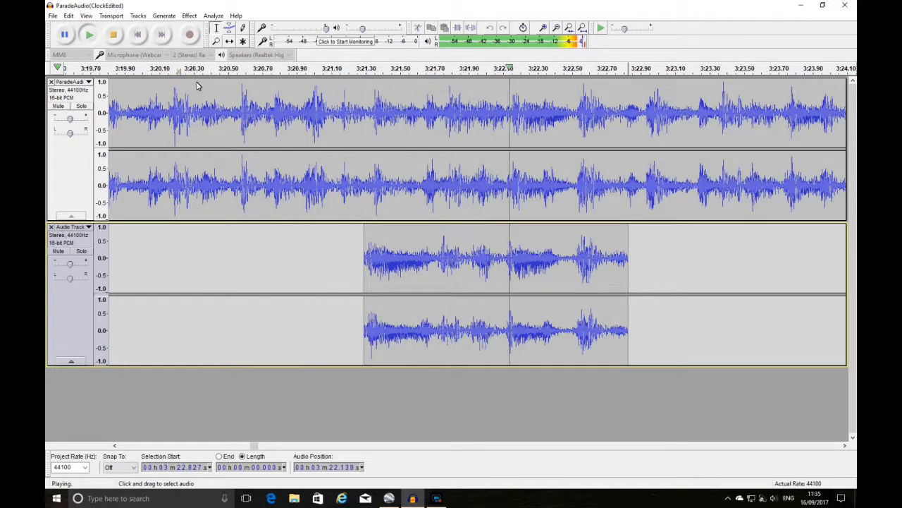
left_click(114, 36)
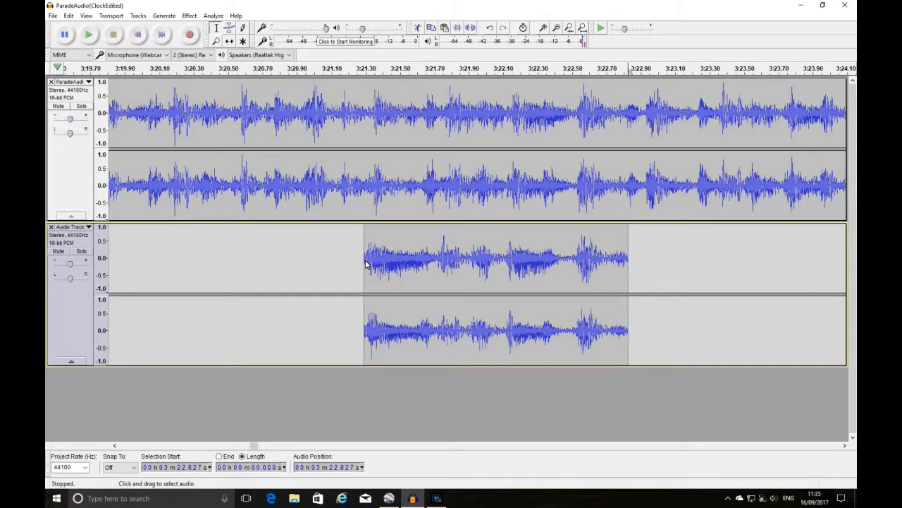
Replace the original track's passage from 3:21.292, 1.534 seconds long, with a copy of the trimmed clip from the lower track
left_click_drag(365, 264, 630, 288)
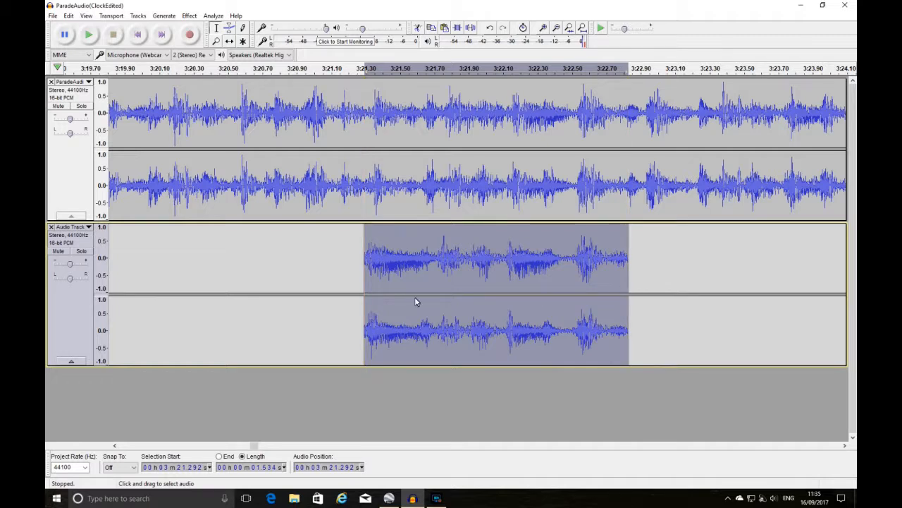
key("ctrl+c")
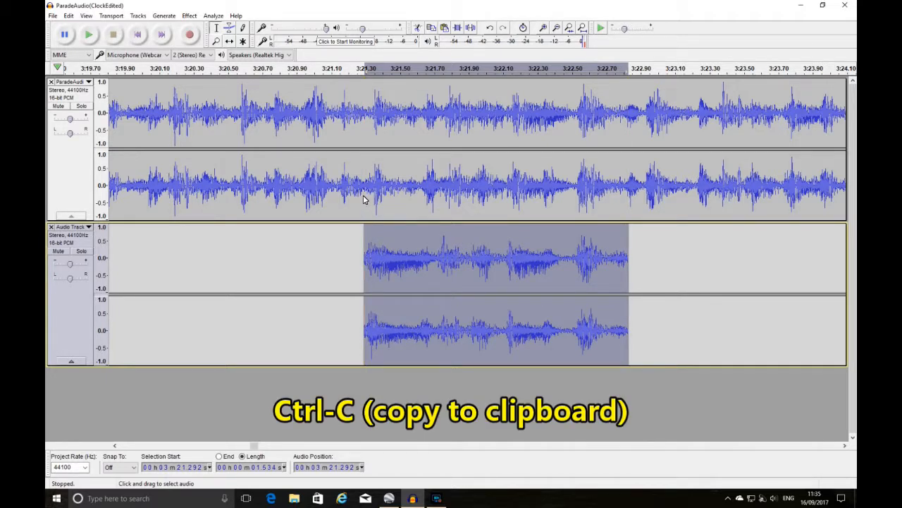
left_click_drag(364, 196, 629, 192)
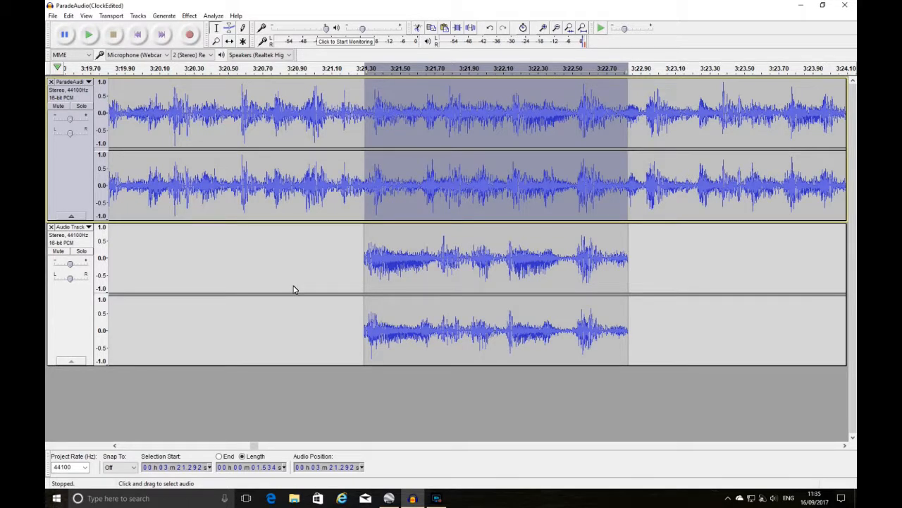
key("Delete")
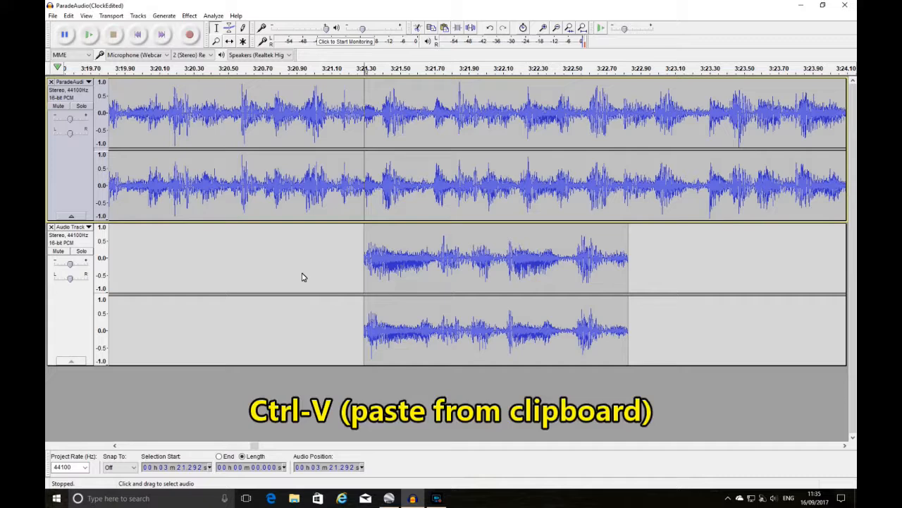
key("ctrl+v")
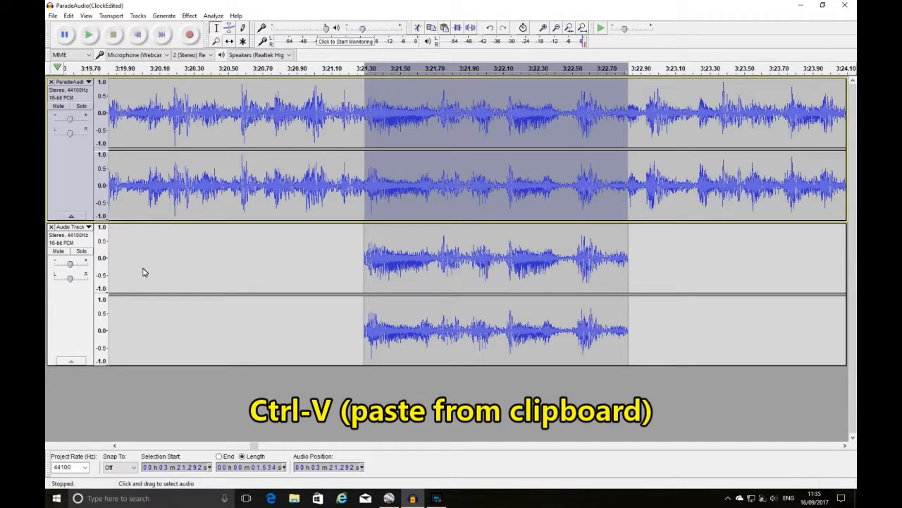
Mute the lower track, solo the original track, and listen to the repaired passage from about 3:20.0
left_click(58, 251)
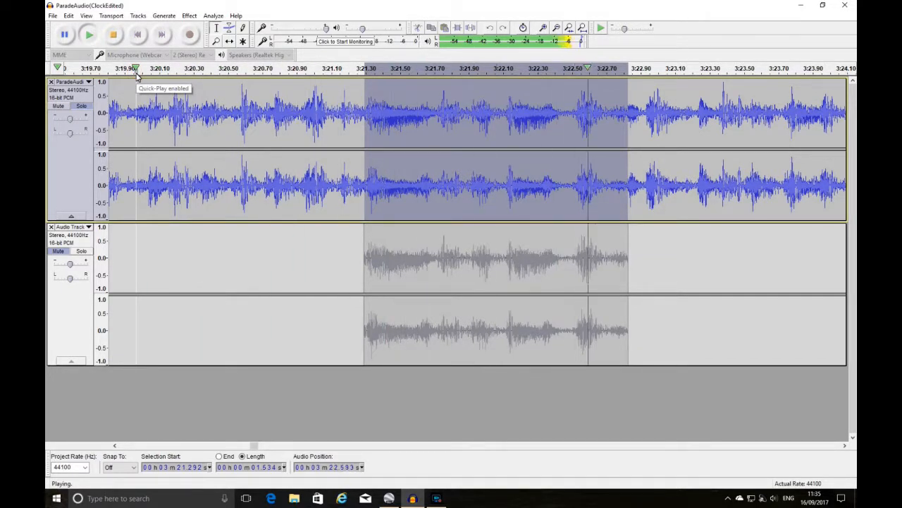
left_click(119, 43)
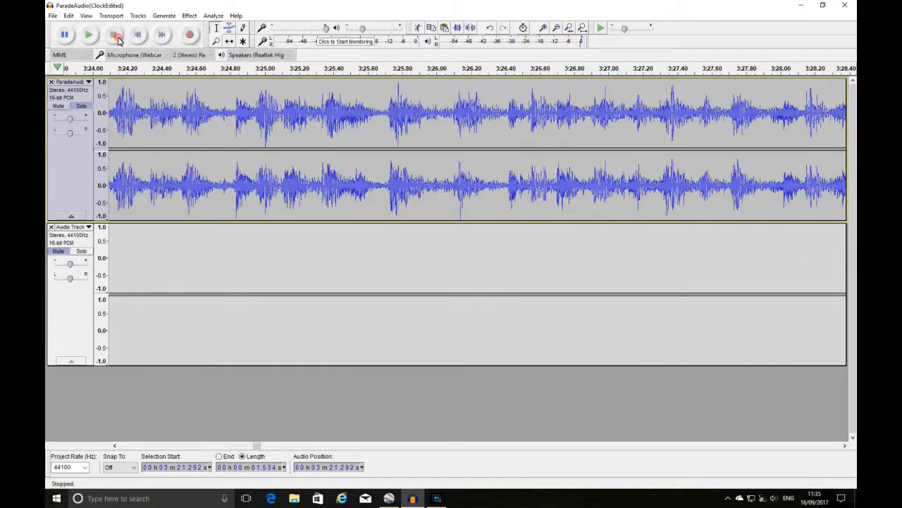
left_click(128, 447)
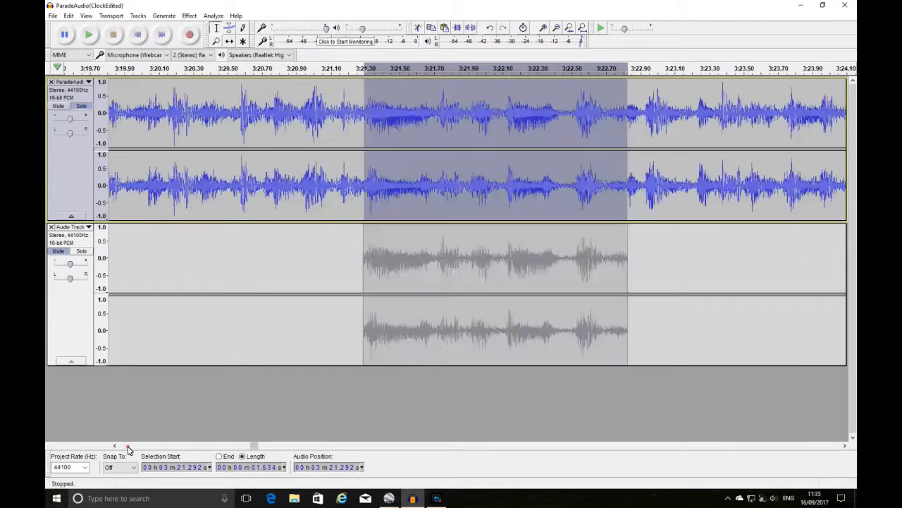
Unmute and remove the extra track holding the clip, and listen to the repaired recording from about 3:19.9
left_click(58, 251)
left_click(298, 253)
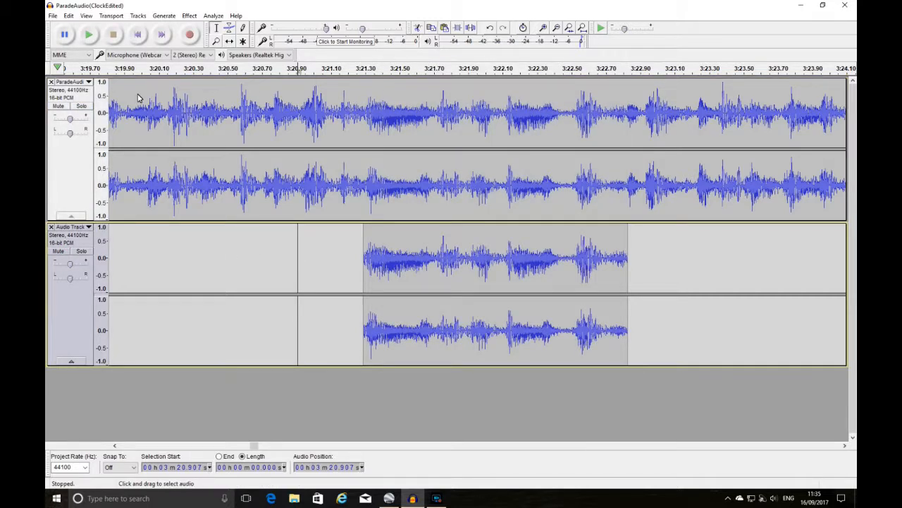
left_click(137, 15)
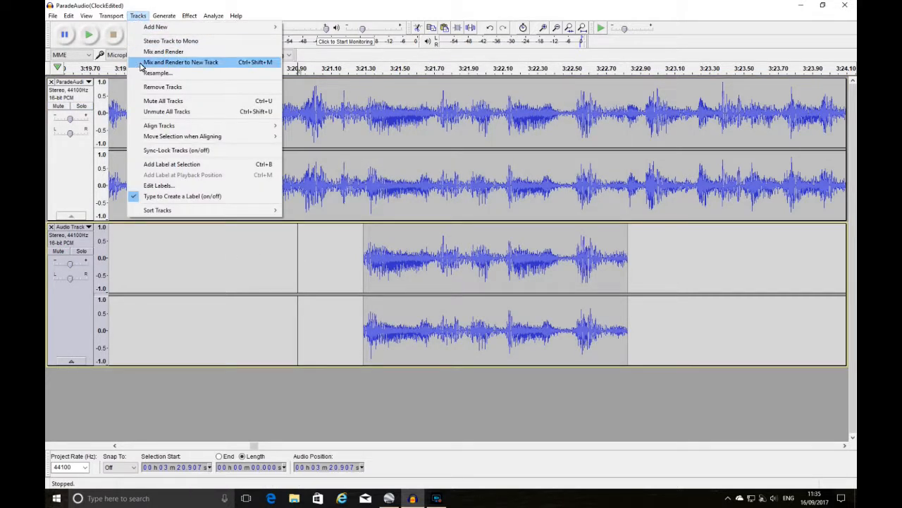
left_click(151, 87)
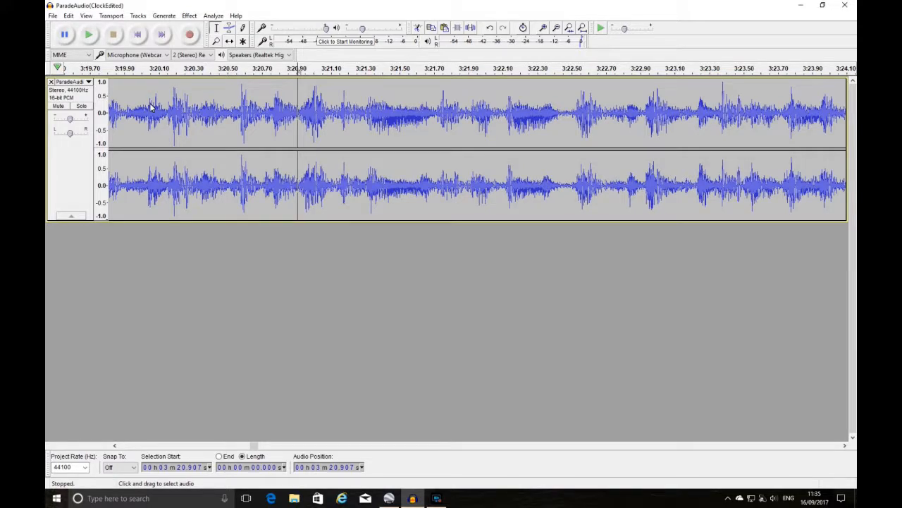
left_click(125, 71)
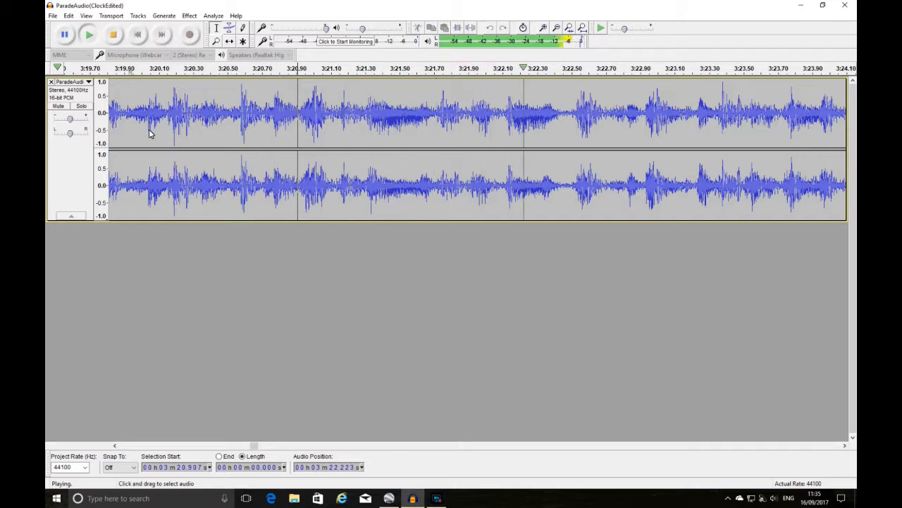
left_click(115, 34)
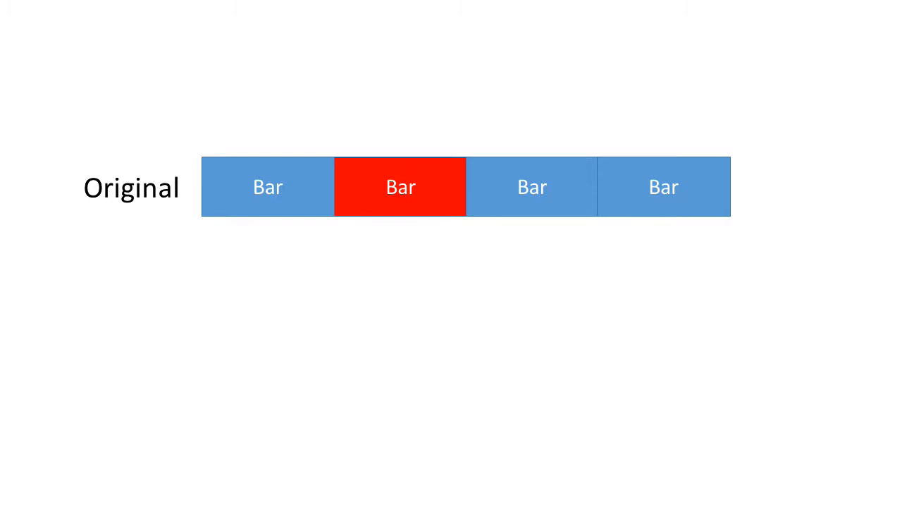
key("Right")
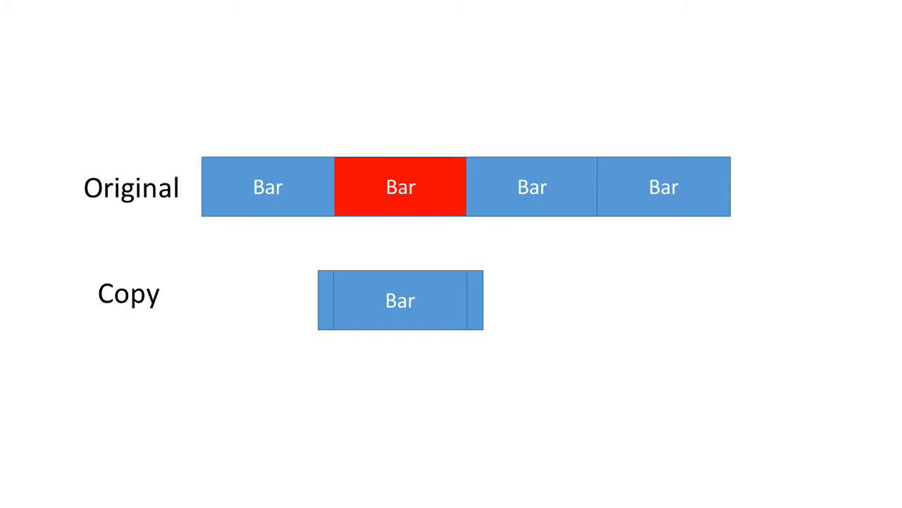
key("Right")
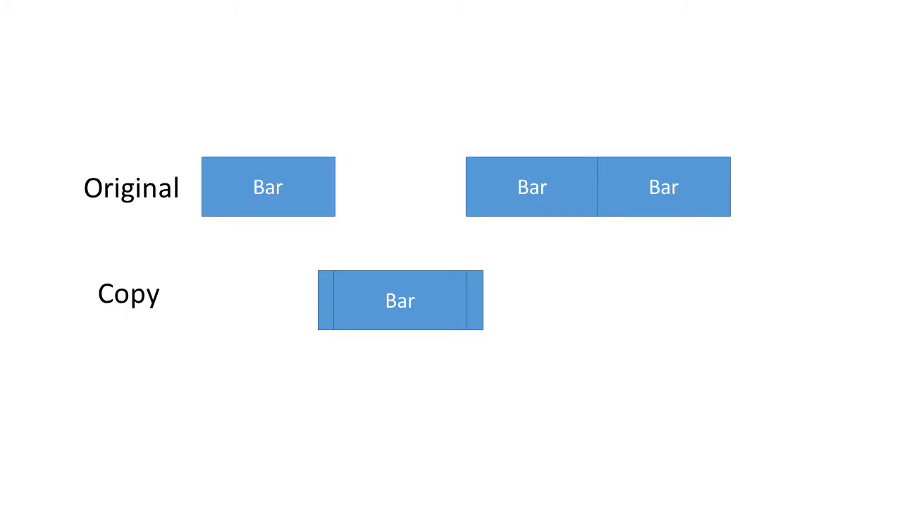
key("Right")
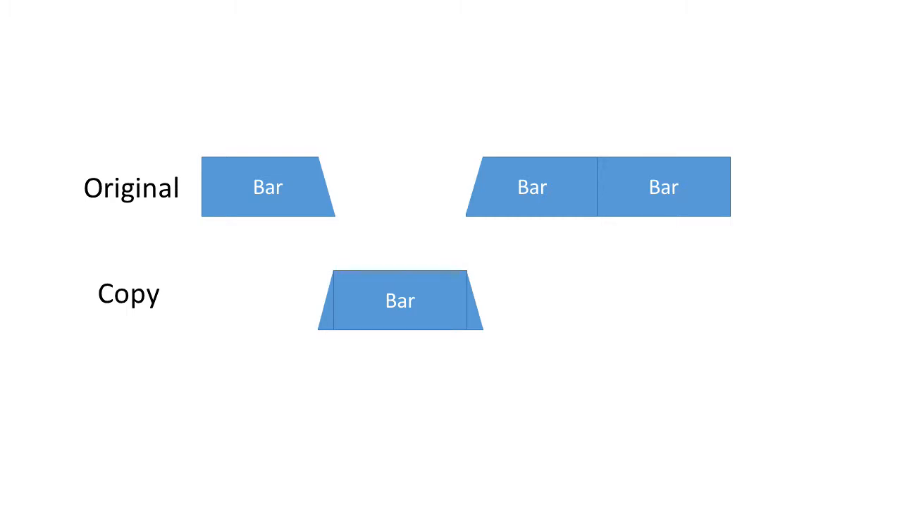
key("Right")
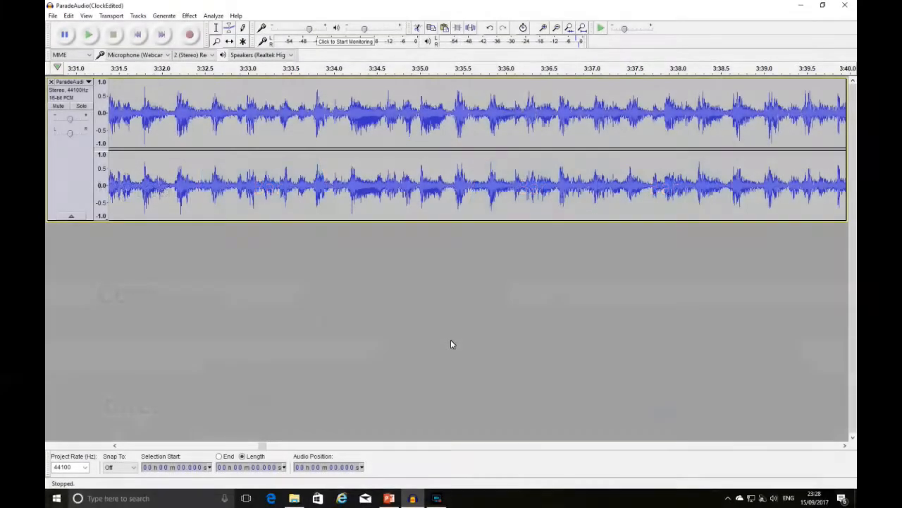
Play from about 3:32.7 to identify the good bar, and copy the 2.484-second passage around it starting at 3:33.751
left_click(225, 70)
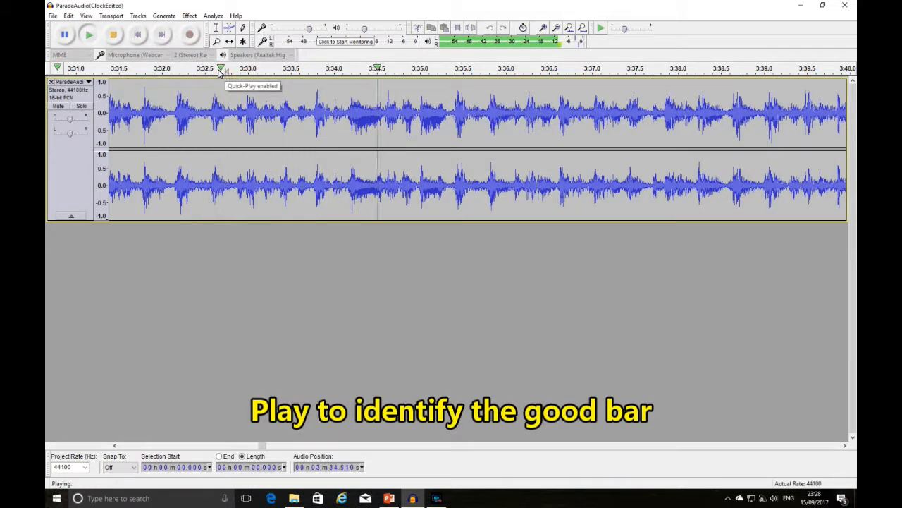
left_click(114, 36)
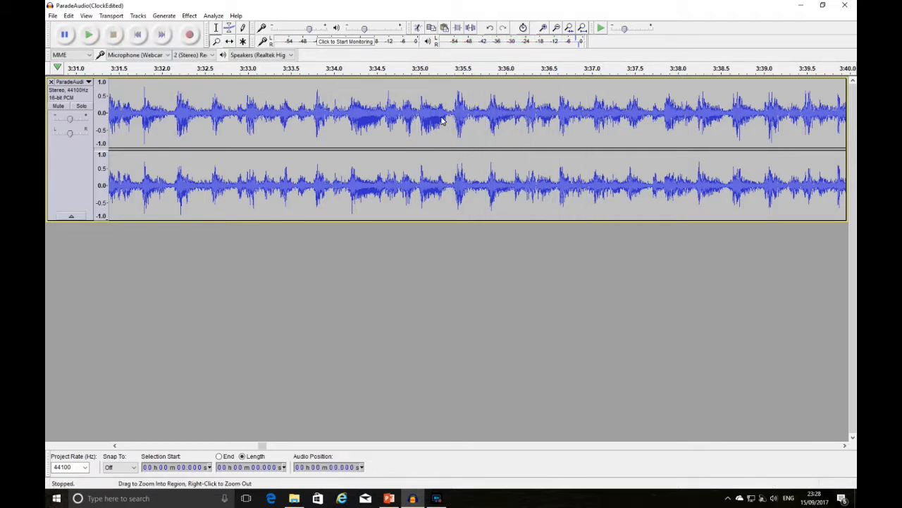
left_click(312, 110)
left_click_drag(326, 119, 528, 149)
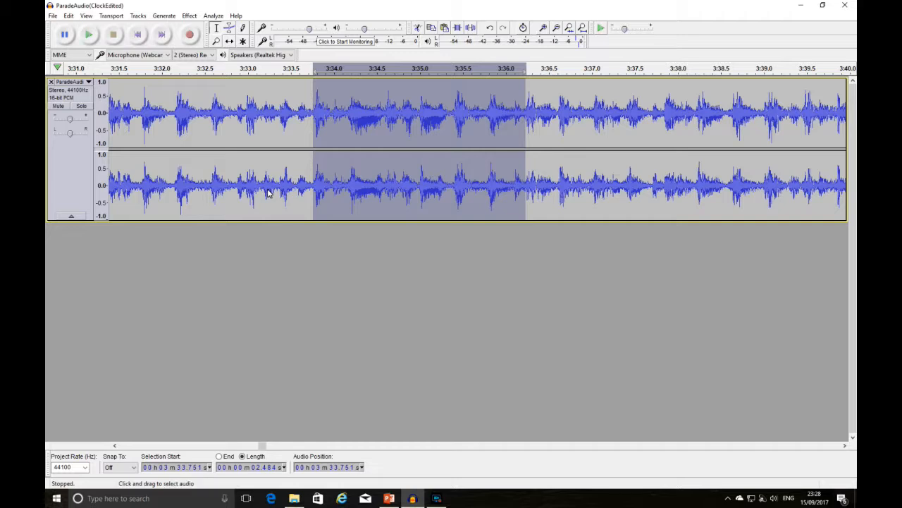
key("ctrl+c")
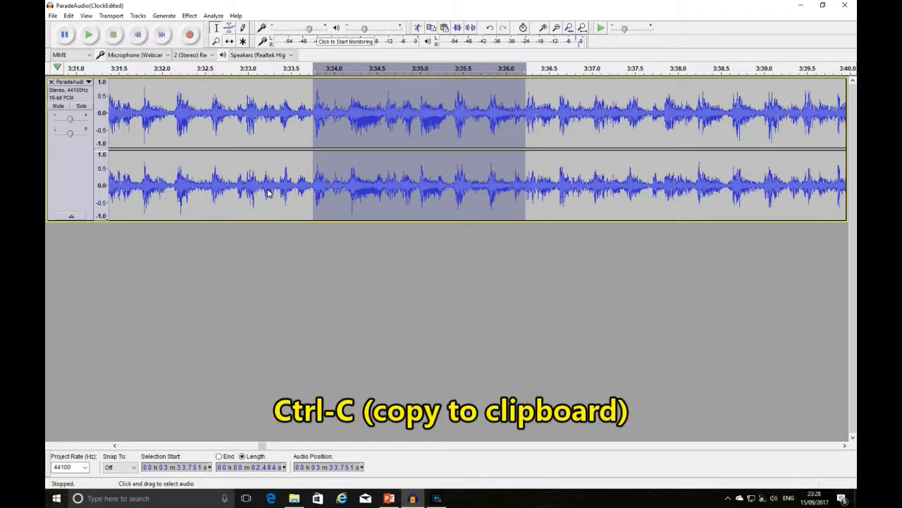
Add a new stereo track and paste the copied passage into it
left_click(138, 15)
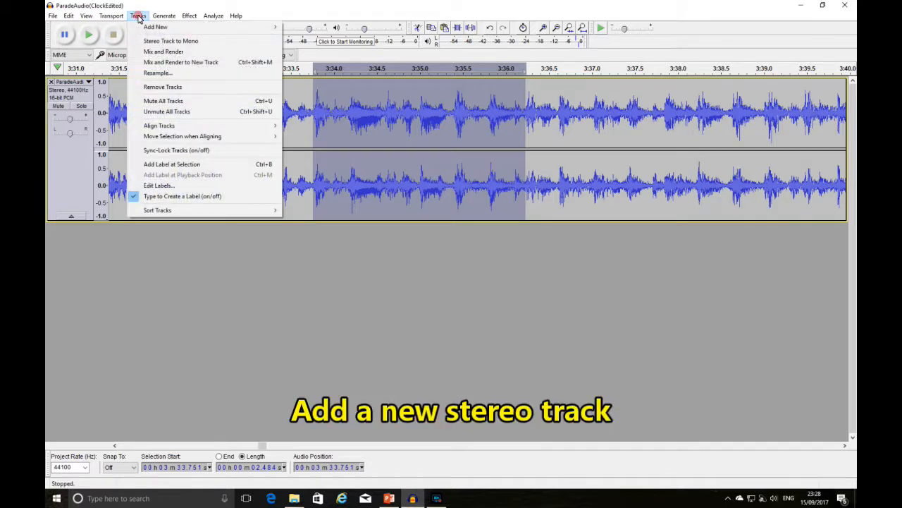
mouse_move(252, 26)
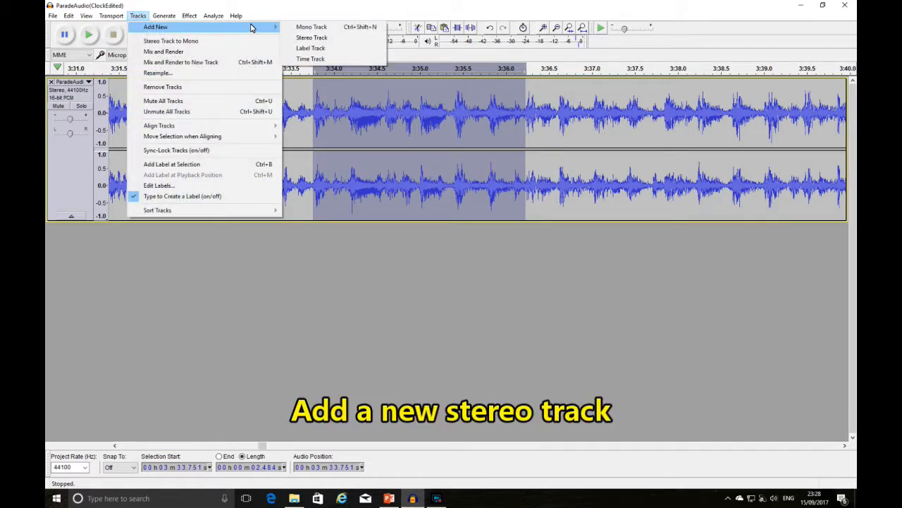
left_click(306, 40)
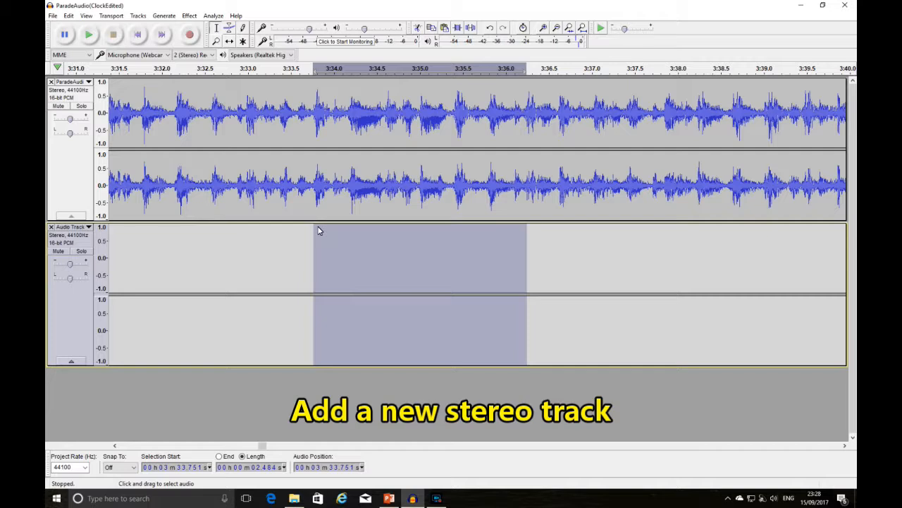
key("ctrl+v")
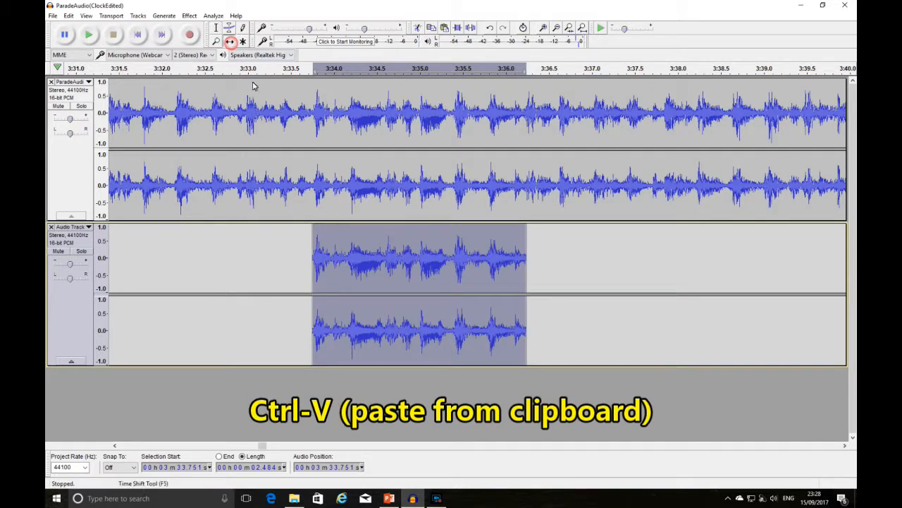
Shift the pasted clip back to start at about 3:20.9, and play both tracks from about 3:19.3 to check their alignment
left_click_drag(400, 238, 165, 256)
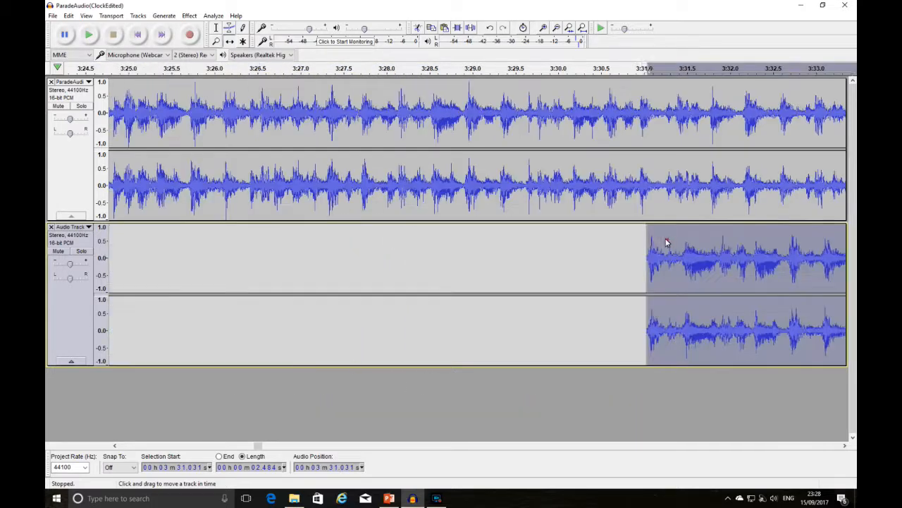
left_click_drag(666, 243, 180, 254)
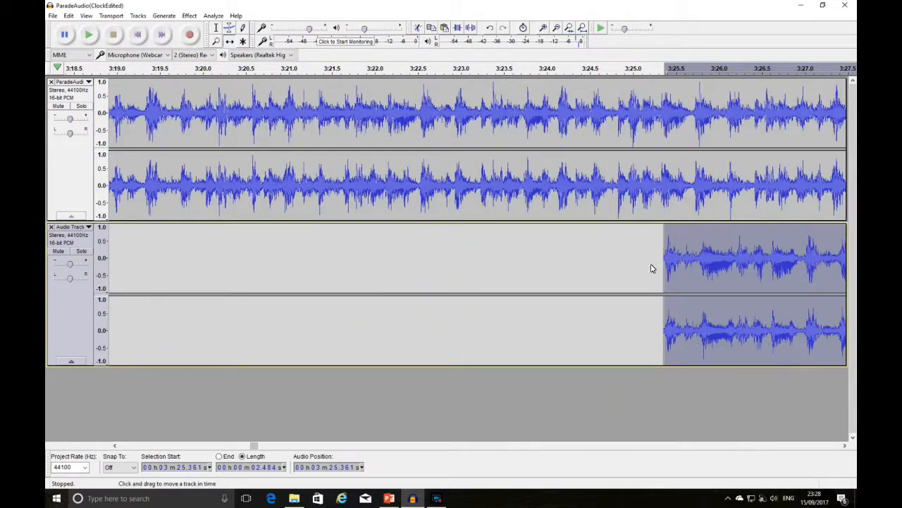
left_click_drag(682, 240, 298, 246)
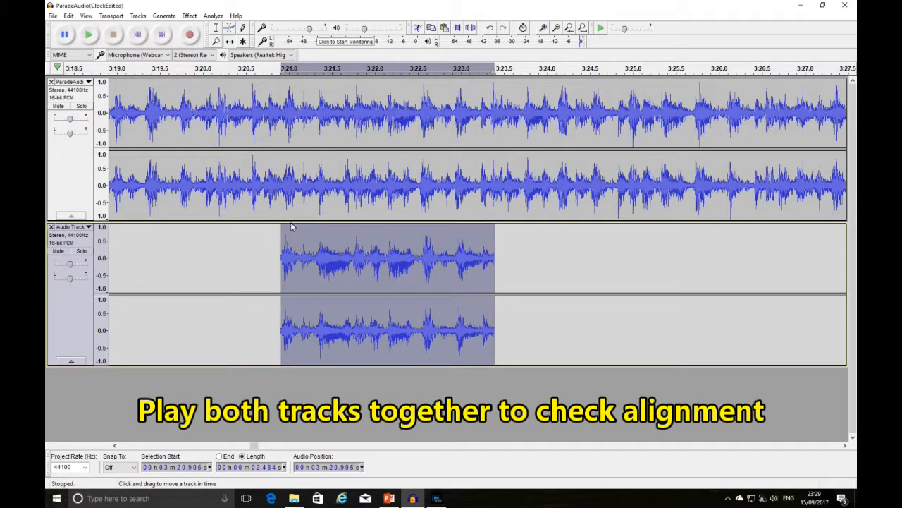
left_click(141, 68)
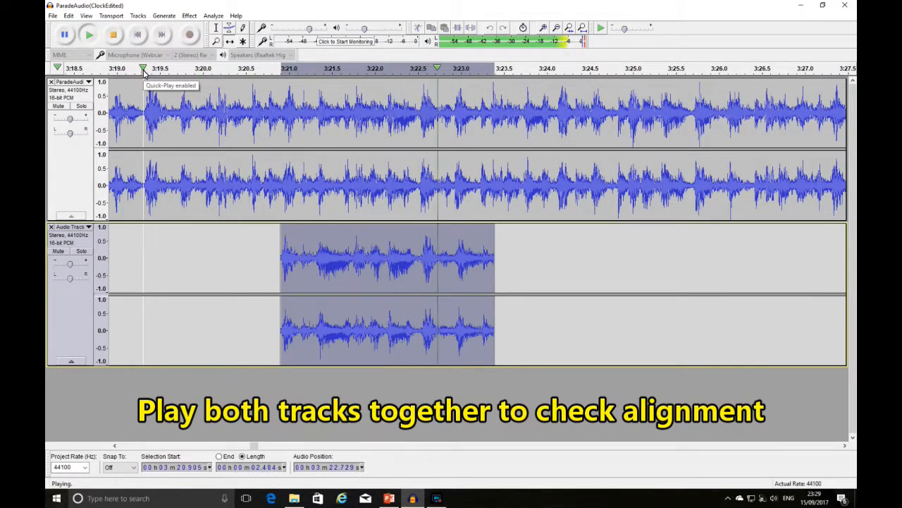
left_click(113, 35)
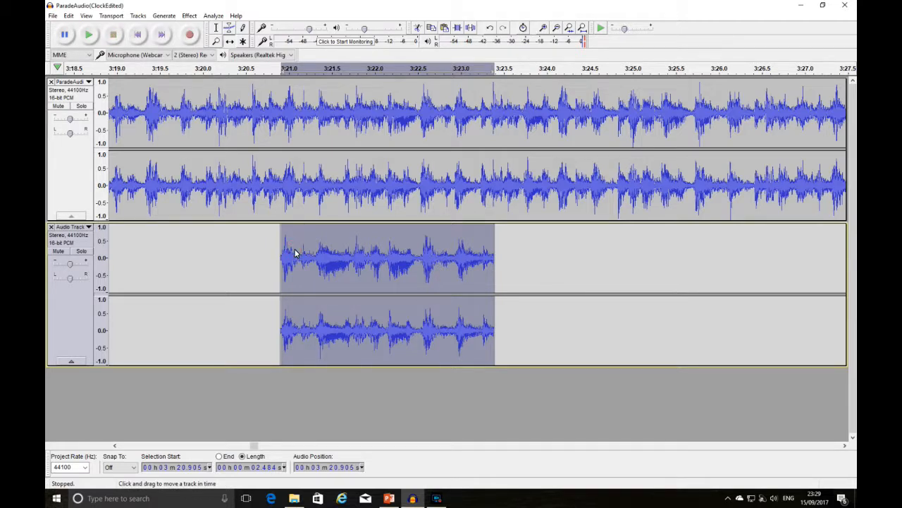
Nudge the pasted clip earlier to start at about 3:20.876, lining up its peaks closely with the original waveform
left_click_drag(295, 252, 293, 254)
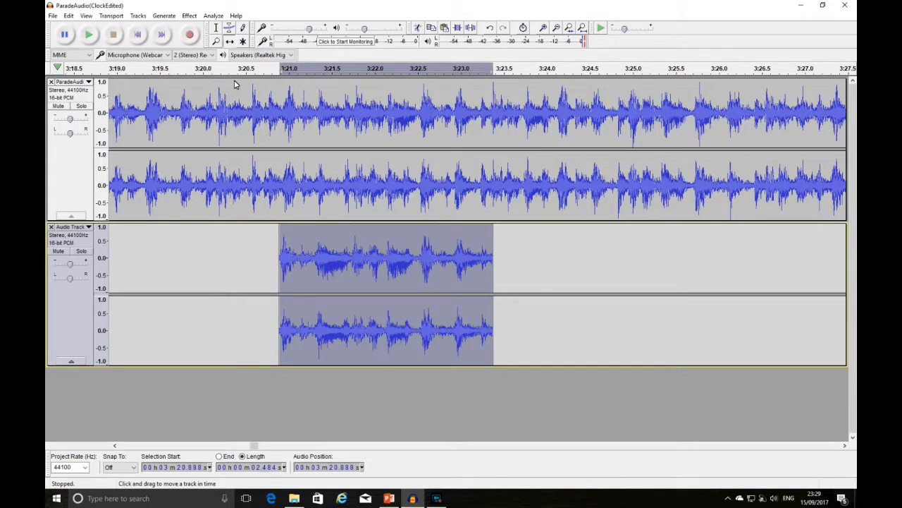
left_click(216, 41)
left_click(326, 246)
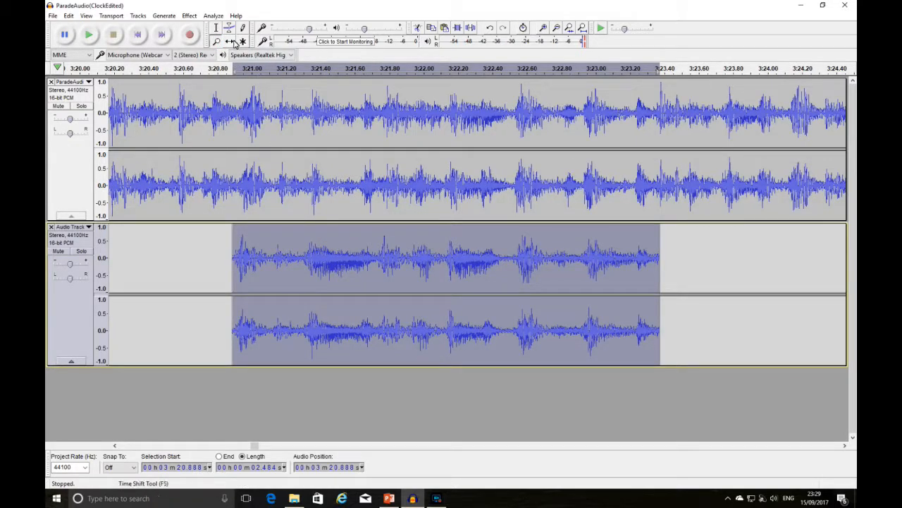
left_click(229, 41)
left_click_drag(308, 240, 307, 244)
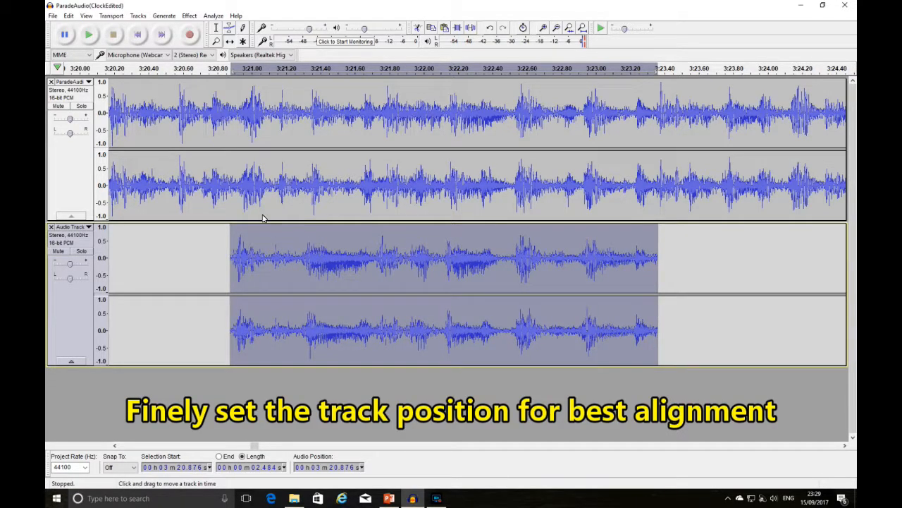
Silence the bum-note passage in the original track, starting at 3:21.298 and lasting 1.228 seconds
left_click(191, 245)
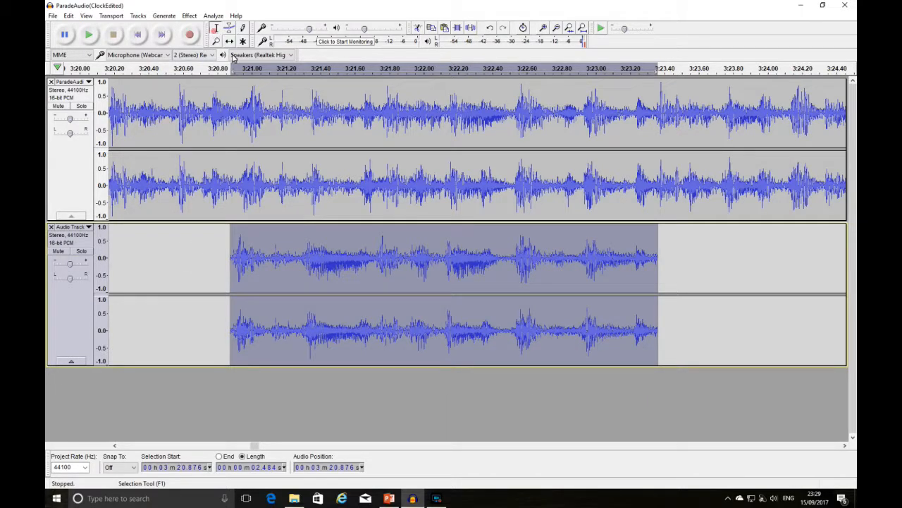
left_click_drag(304, 139, 515, 208)
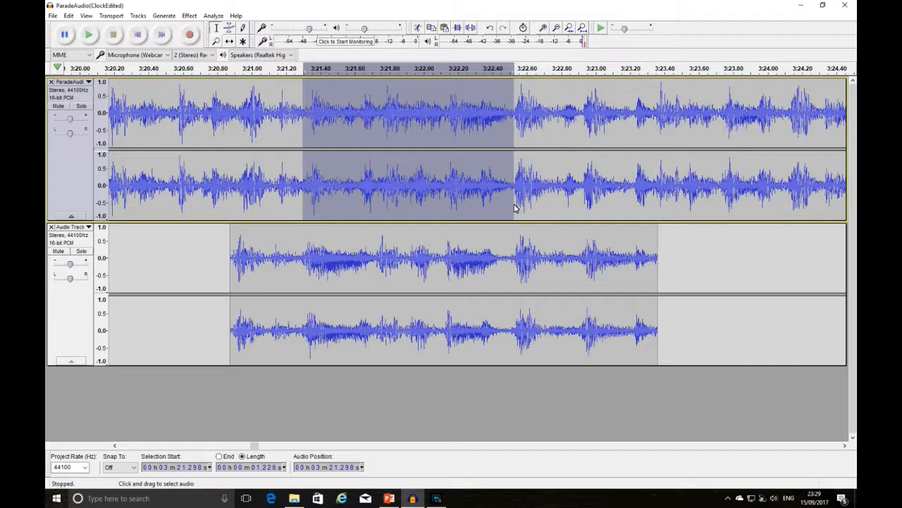
key("ctrl+l")
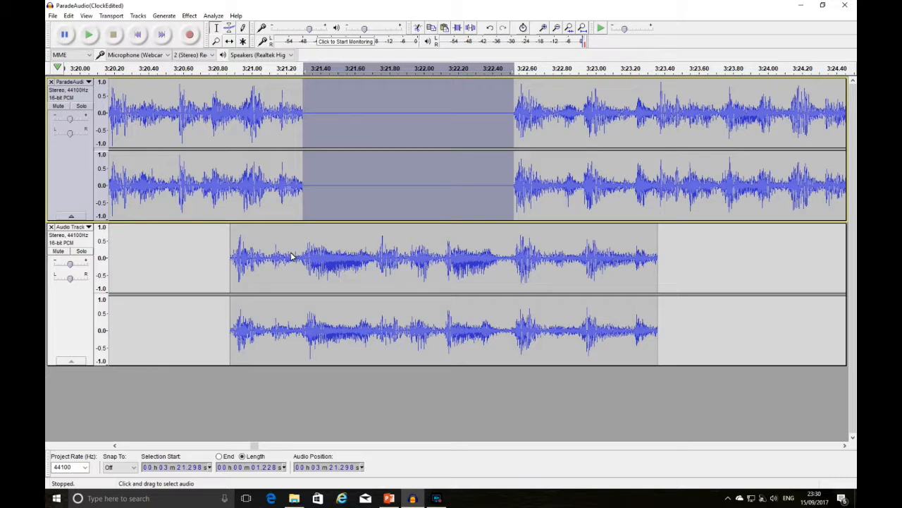
Silence the pasted clip's excess audio: 0.351 seconds from 3:20.876 at its start and 0.764 seconds from 3:22.596 at its end
left_click_drag(291, 257, 230, 261)
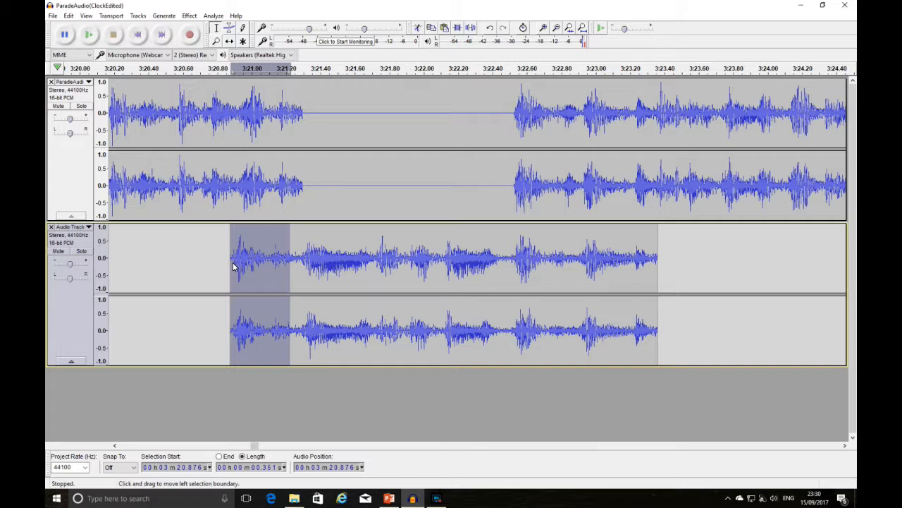
key("ctrl+l")
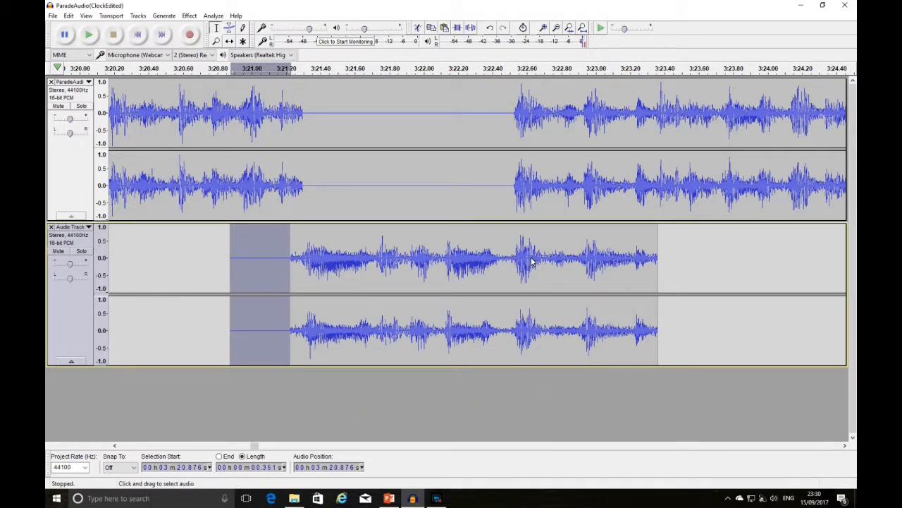
left_click_drag(527, 258, 661, 262)
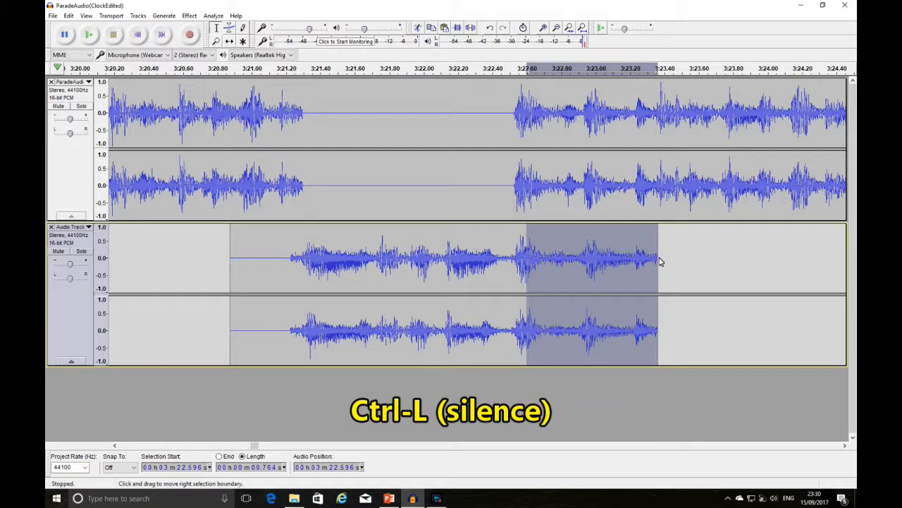
key("ctrl+l")
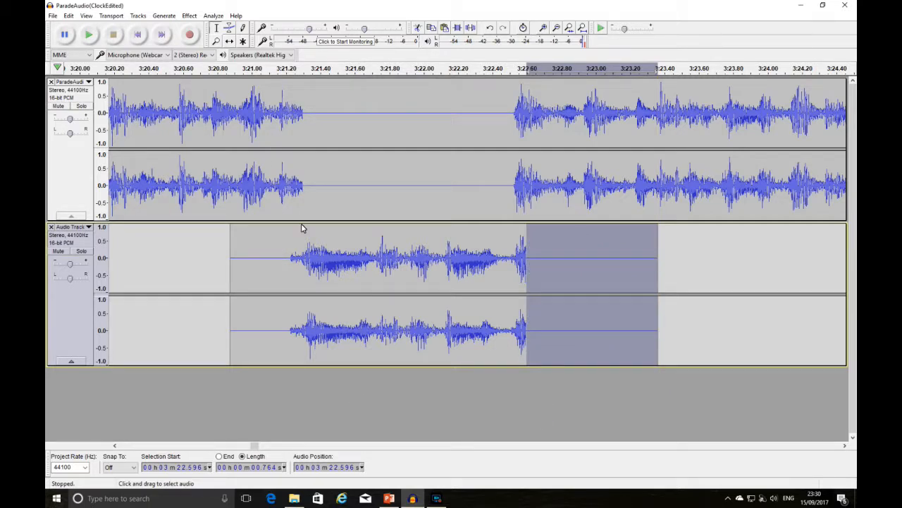
Fade in the first 0.059 seconds of the pasted clip's remaining audio, starting at 3:21.225
left_click(292, 254)
left_click(288, 237)
left_click(290, 242)
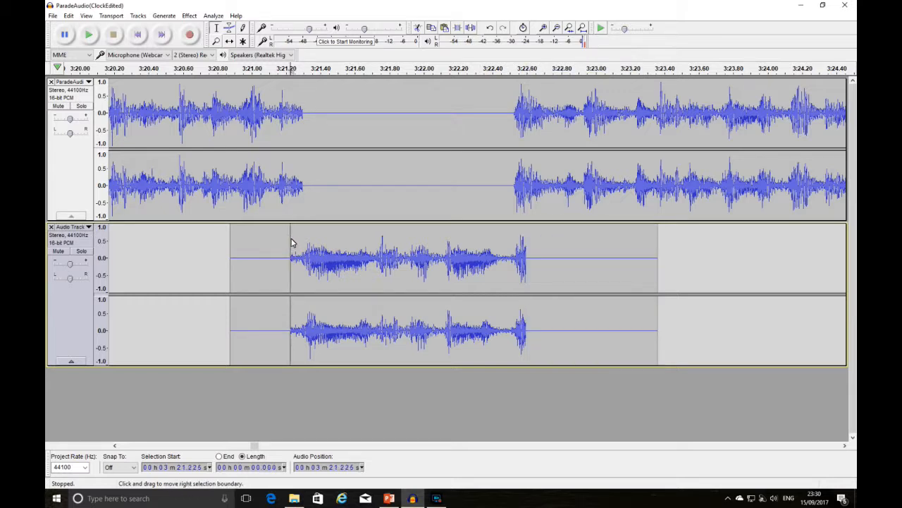
left_click_drag(292, 242, 301, 245)
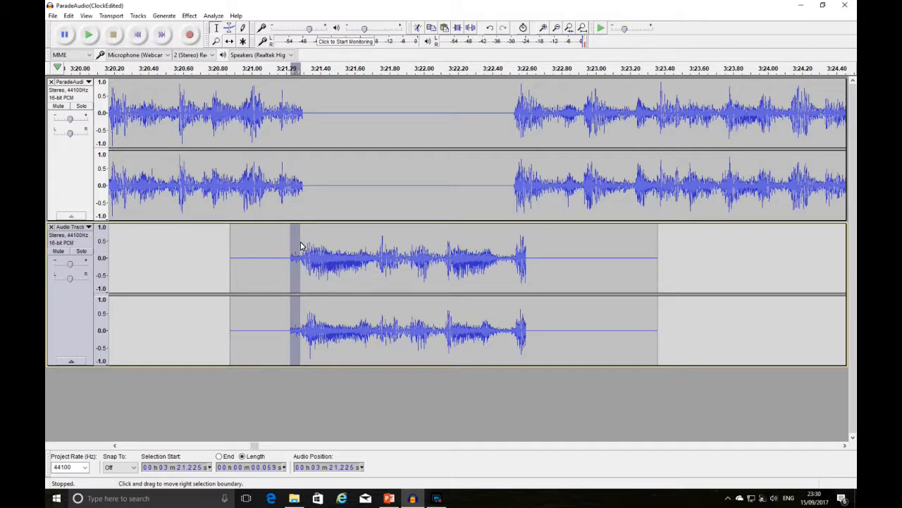
left_click(189, 15)
left_click(216, 160)
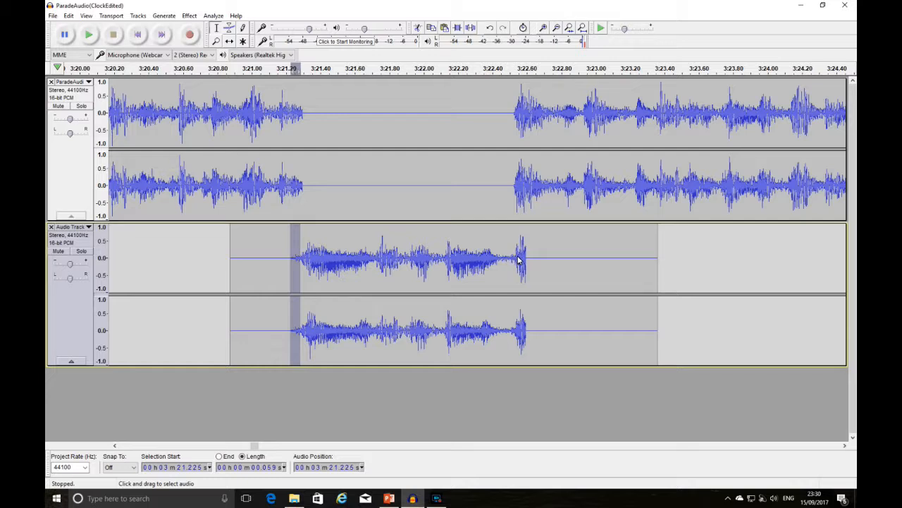
Fade out the last 0.056 seconds of the pasted clip's remaining audio, starting at 3:22.546
left_click_drag(518, 259, 526, 260)
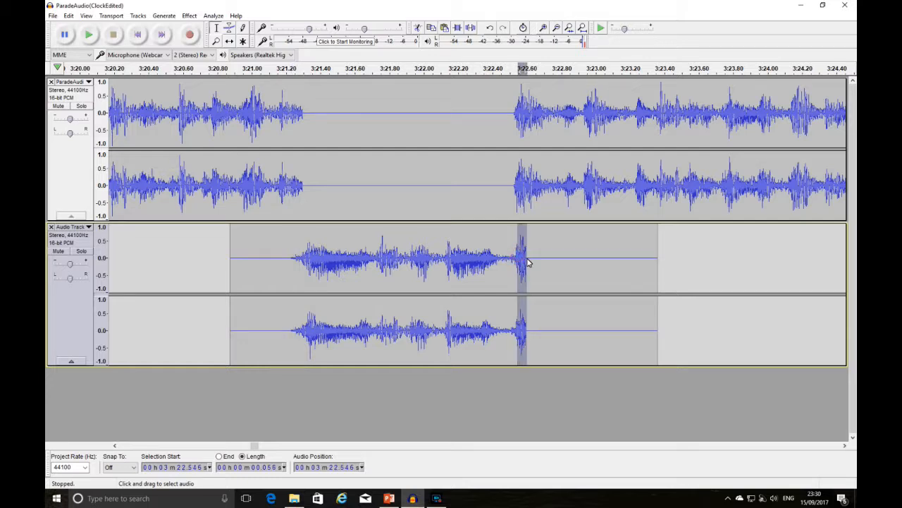
left_click(189, 16)
left_click(228, 168)
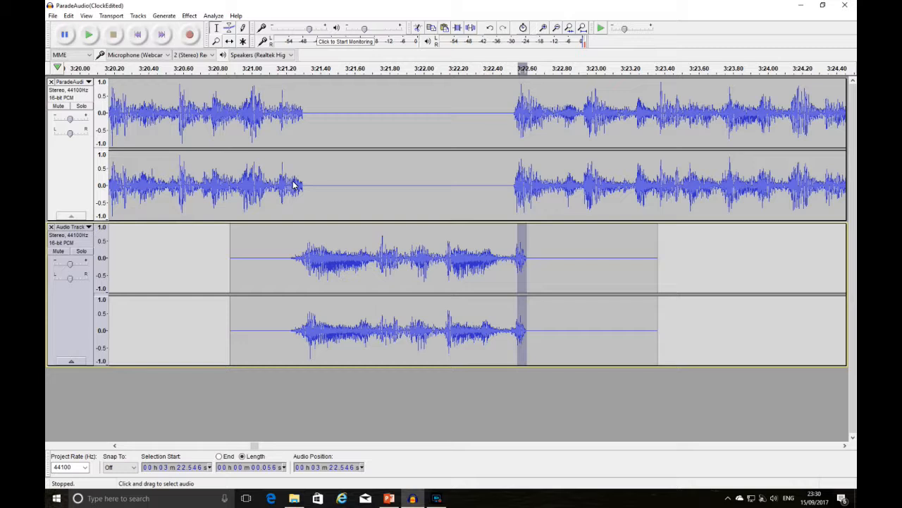
Fade out the original track's audio just before the silent gap, over 0.053 seconds starting at 3:21.250
left_click_drag(296, 185, 305, 189)
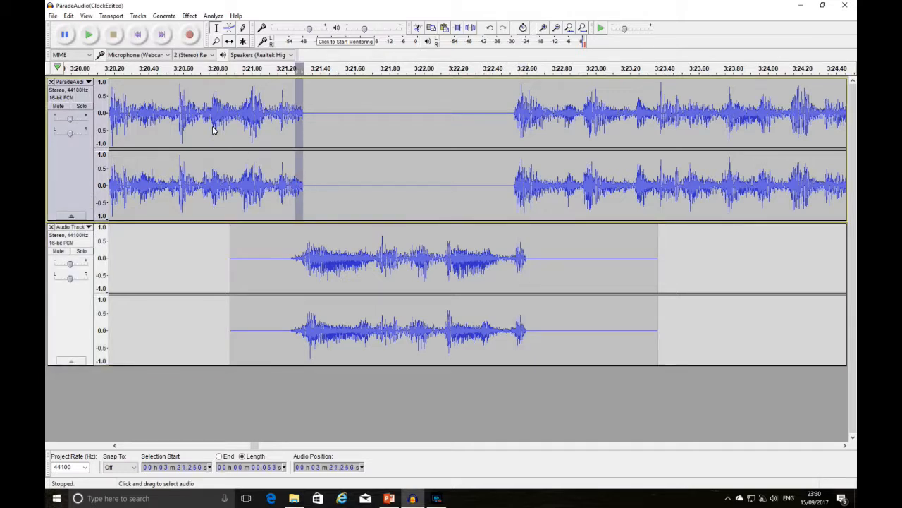
left_click(189, 15)
left_click(224, 170)
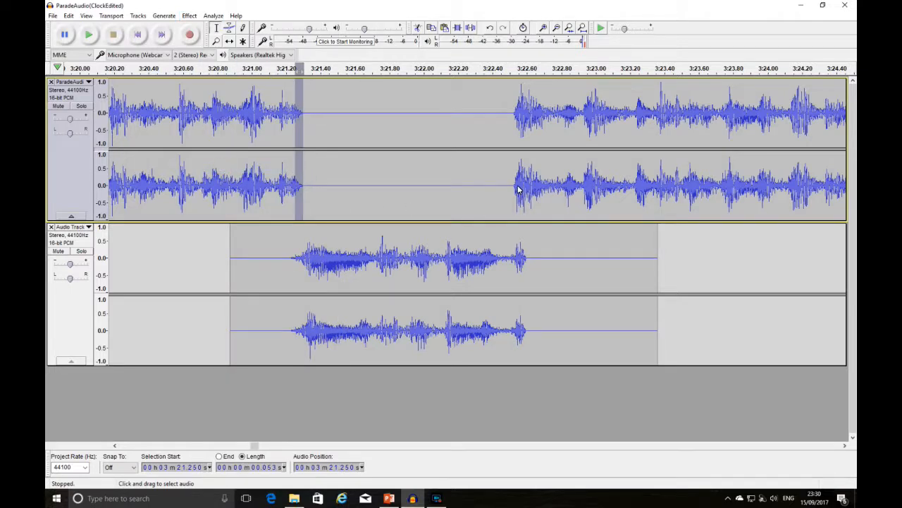
Apply another fade-out to the pasted clip's tail, 0.053 seconds from 3:22.548, and play both tracks from about 3:20.4 to check the joins
left_click_drag(518, 189, 515, 189)
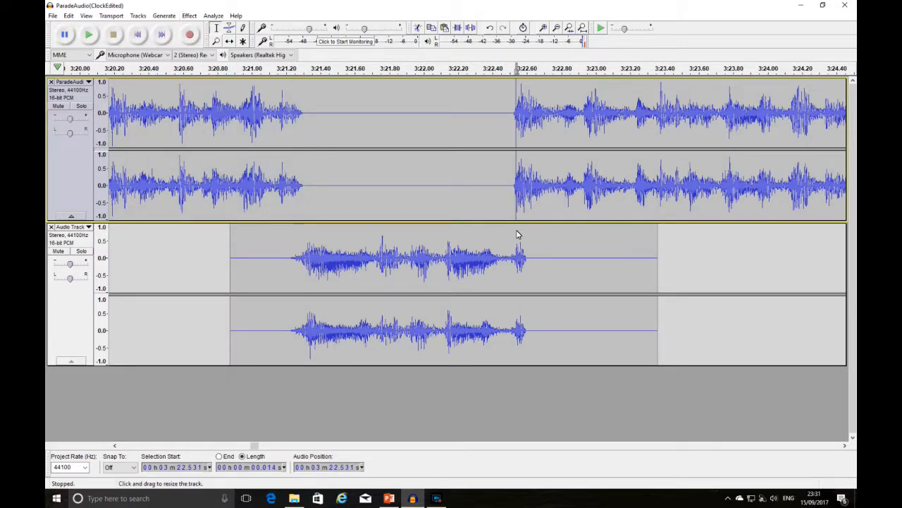
left_click(519, 251)
left_click_drag(520, 252, 528, 256)
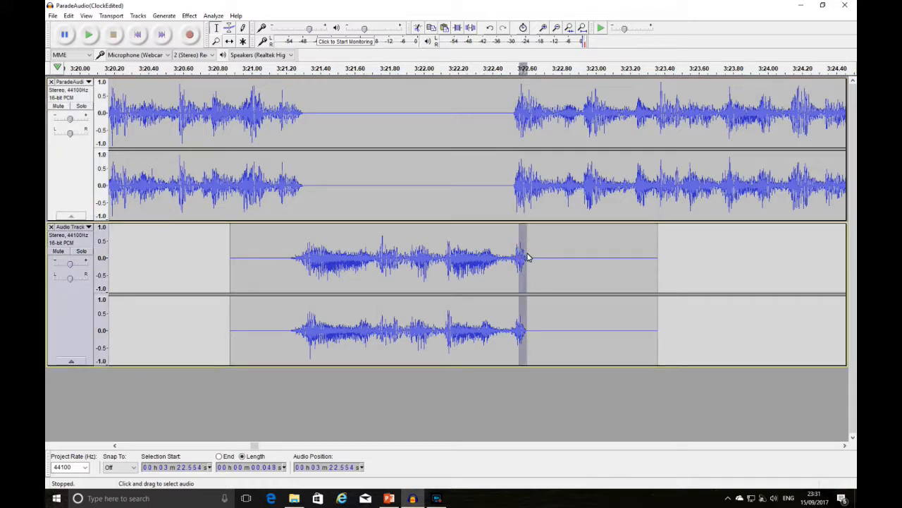
left_click_drag(519, 258, 519, 258)
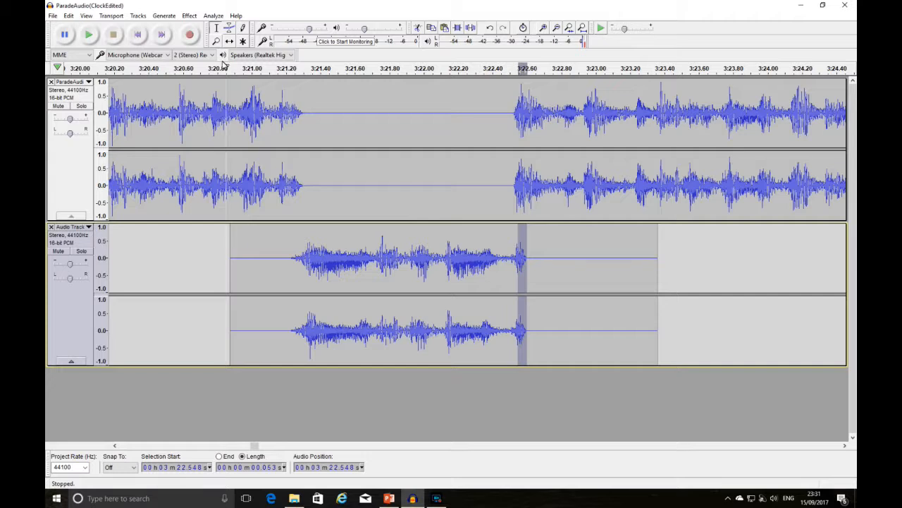
left_click(189, 15)
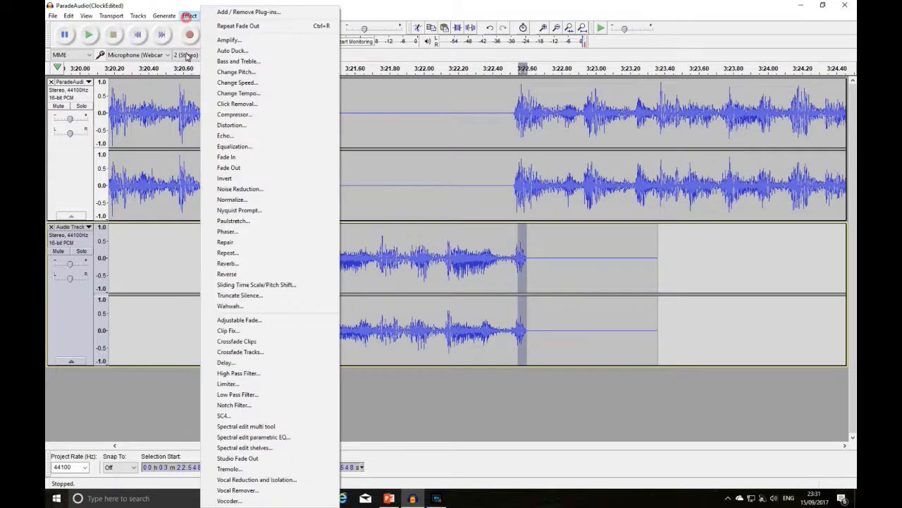
left_click(220, 170)
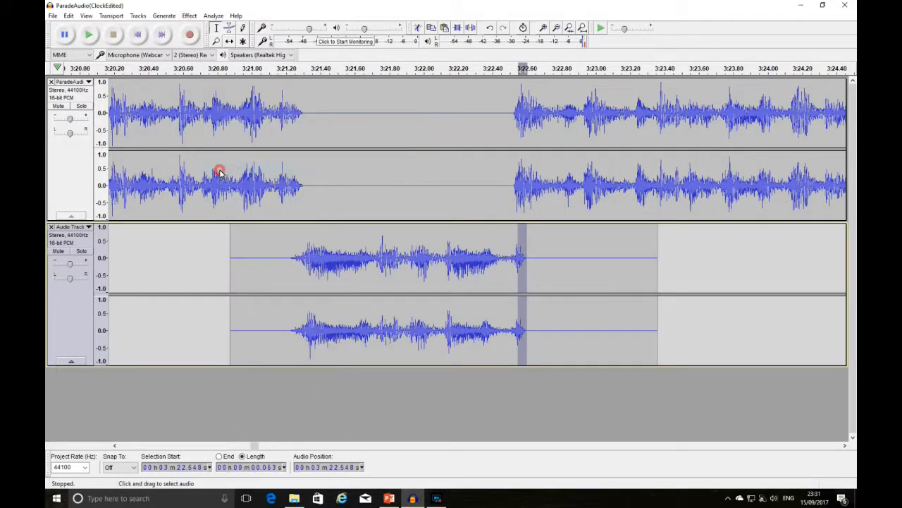
left_click(156, 67)
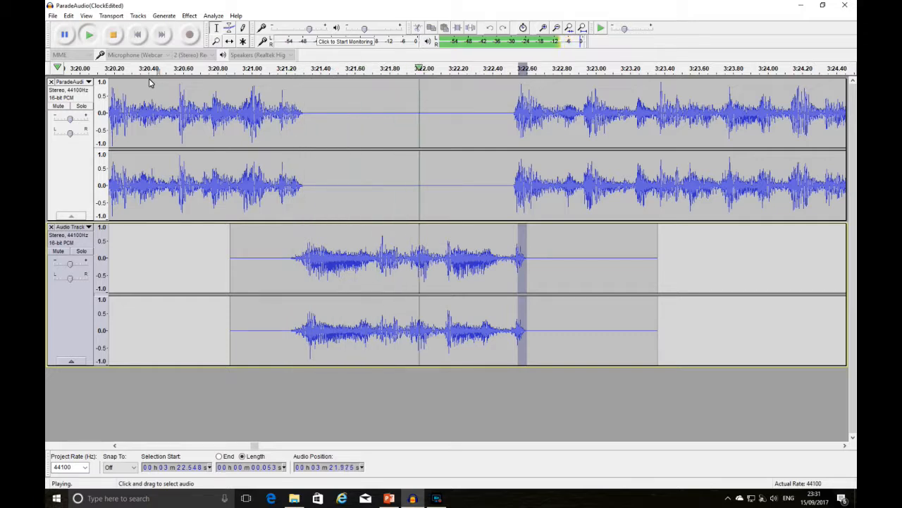
left_click(115, 36)
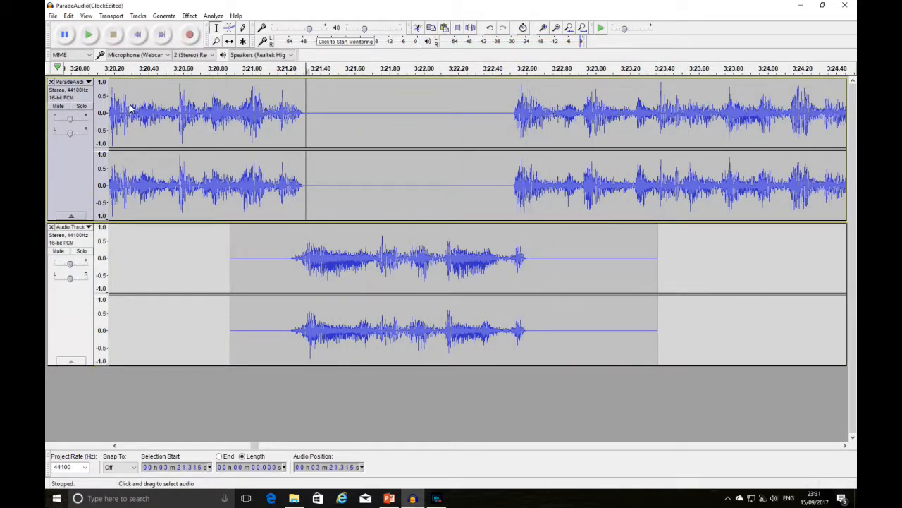
Select all audio in both tracks, and mix and render it to a new track
left_click(69, 16)
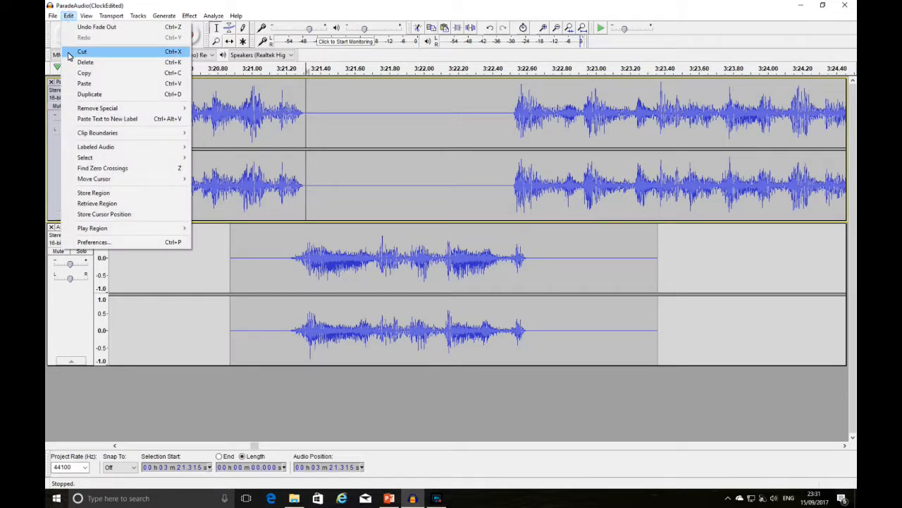
mouse_move(167, 162)
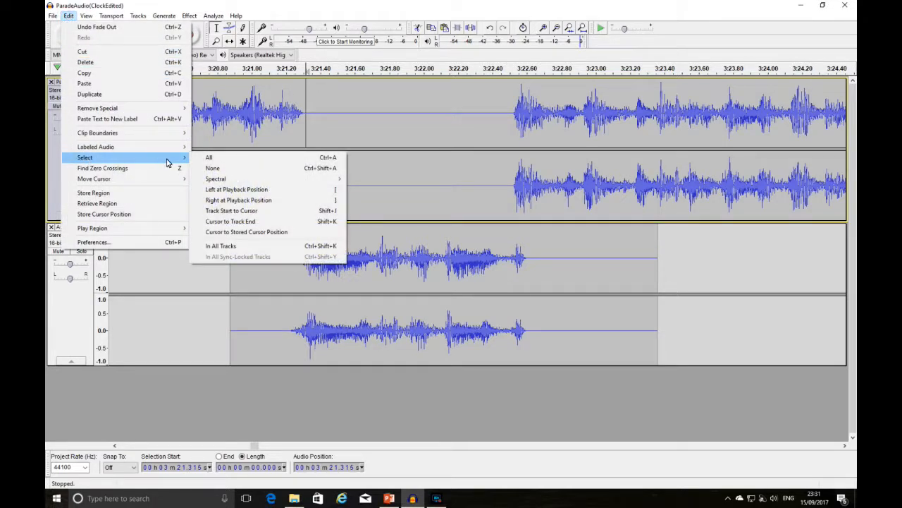
left_click(205, 159)
left_click(137, 15)
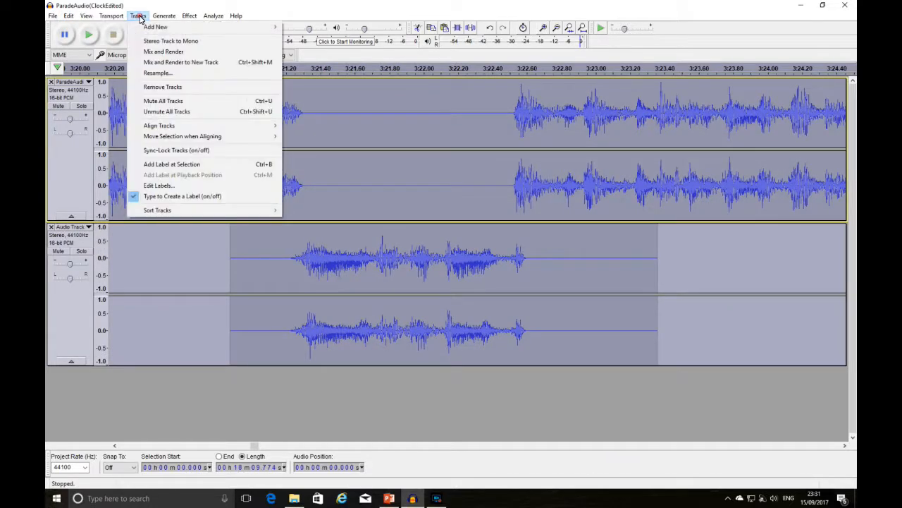
left_click(155, 64)
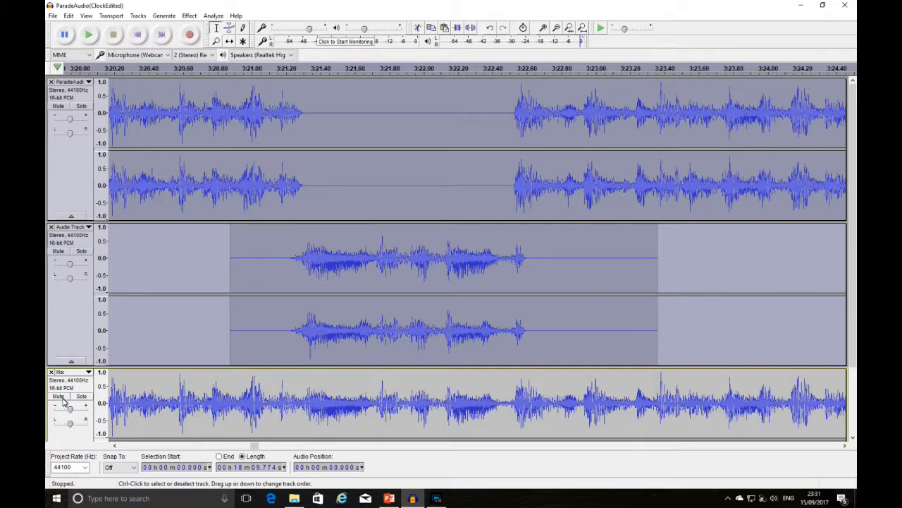
Mute the two source tracks, solo the mix, and play it from about 3:20.2 to check the repair
left_click(58, 251)
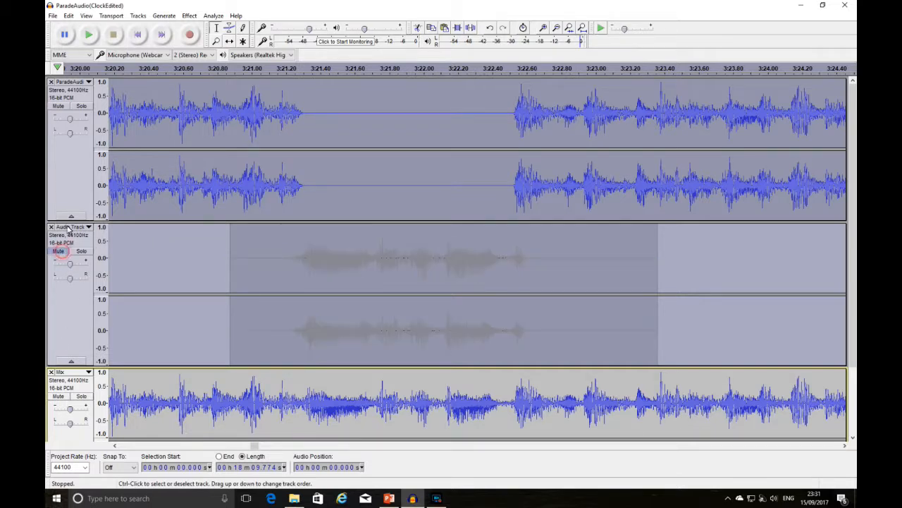
left_click(59, 106)
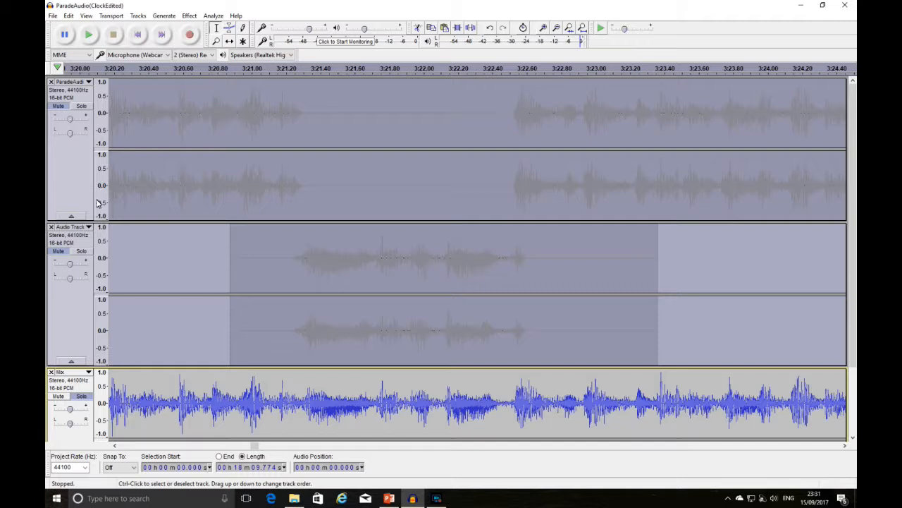
left_click(121, 69)
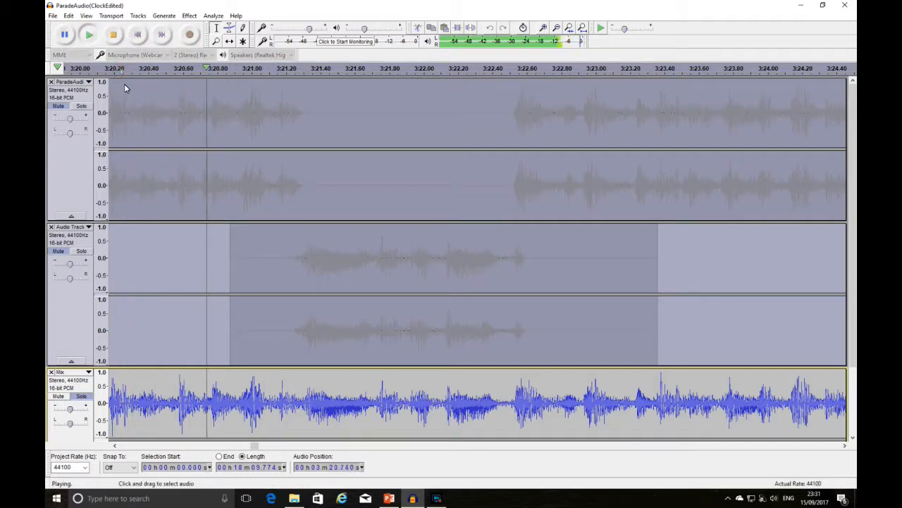
left_click_drag(853, 287, 855, 367)
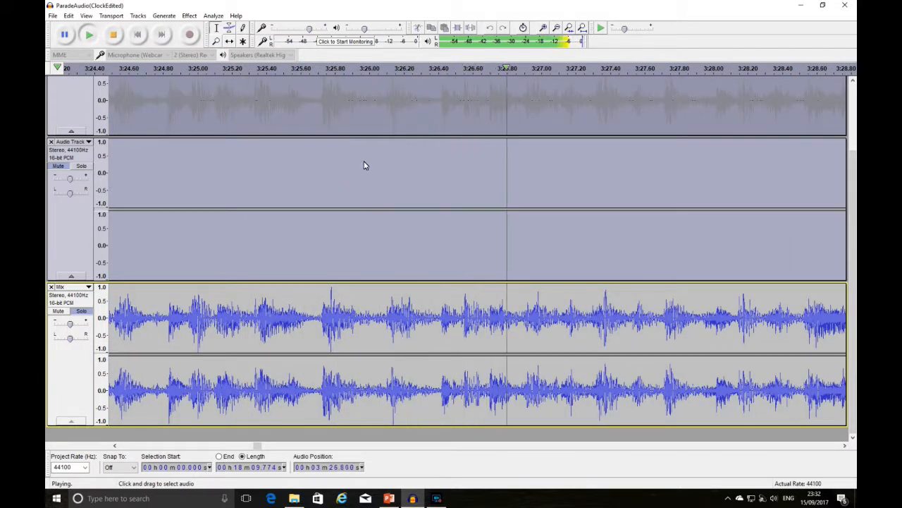
left_click(112, 35)
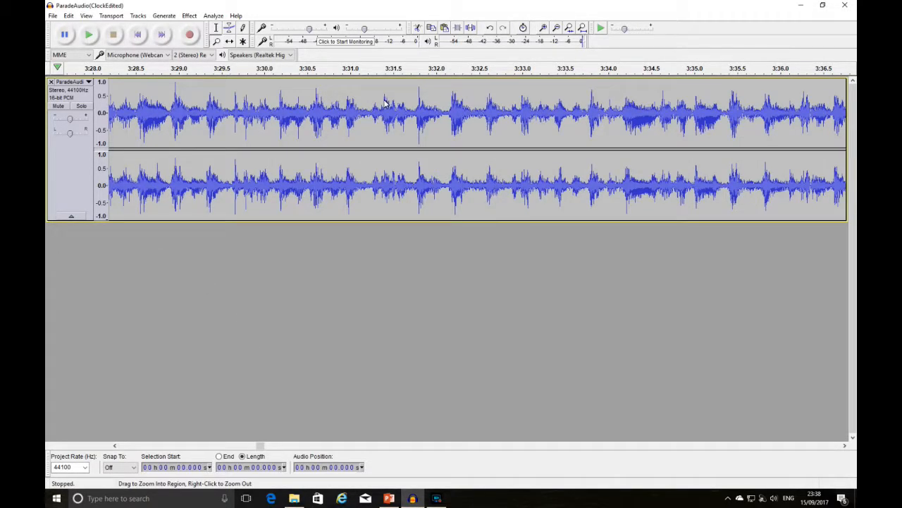
Play from about 3:32.3 to find the good bar, then select the 0.450-second section at 3:34.150 and play it
left_click(464, 69)
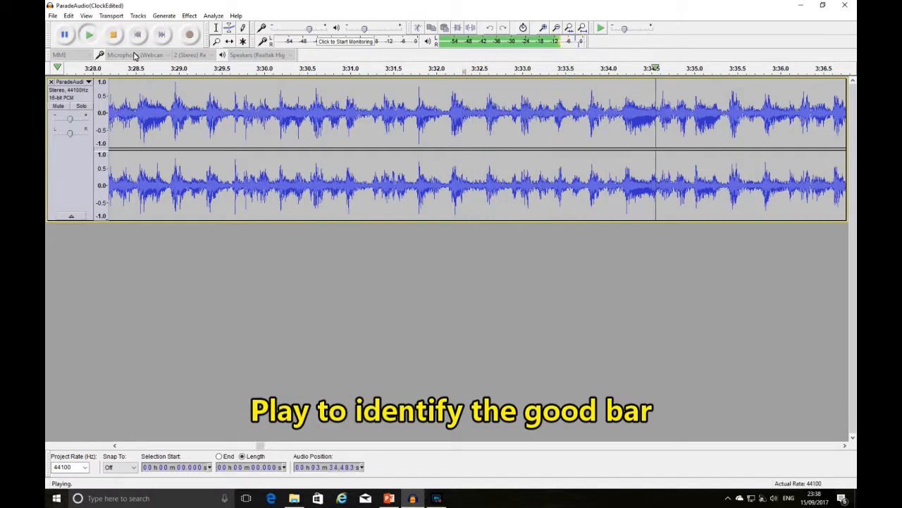
left_click(114, 35)
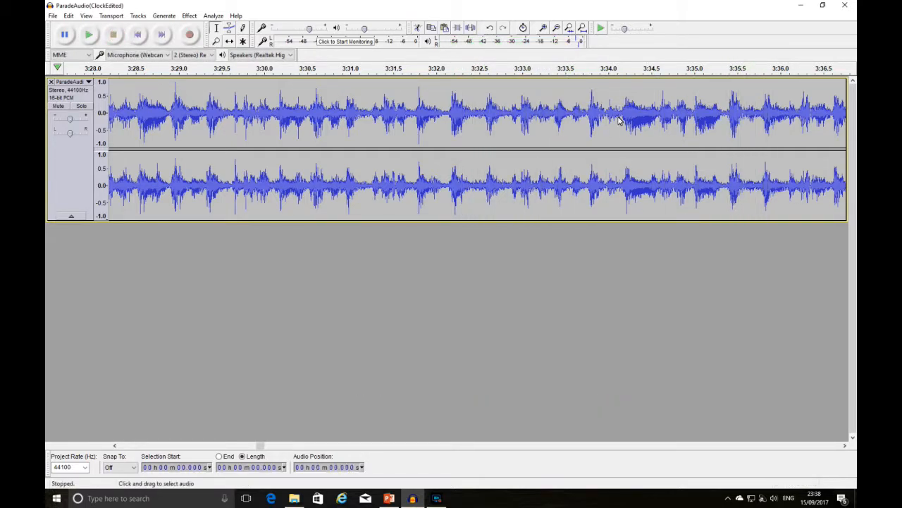
left_click_drag(622, 119, 661, 151)
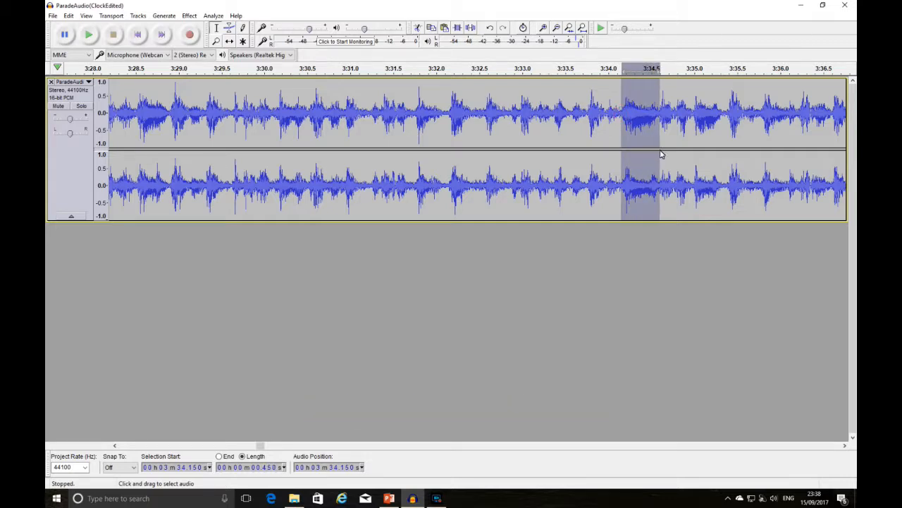
left_click(88, 34)
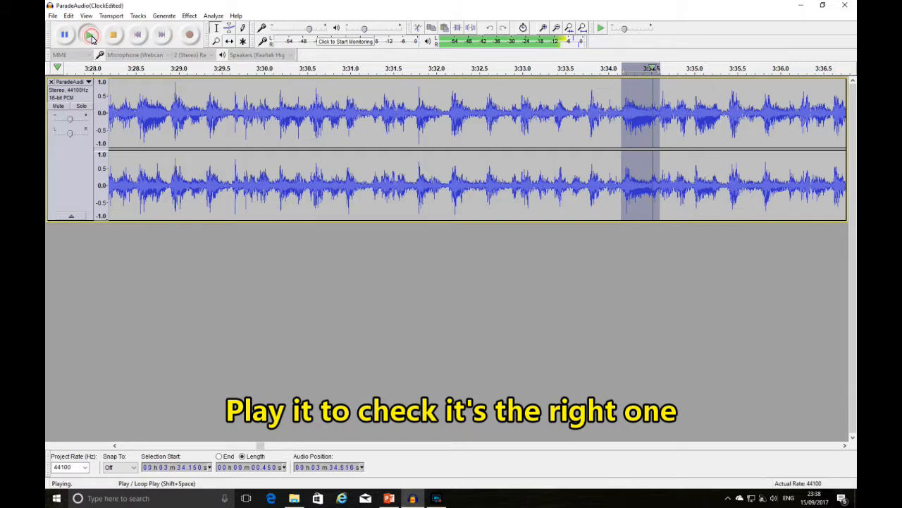
Add a new stereo track and paste a copy of the selected 0.450-second good section at 3:34.150 into it
left_click(137, 15)
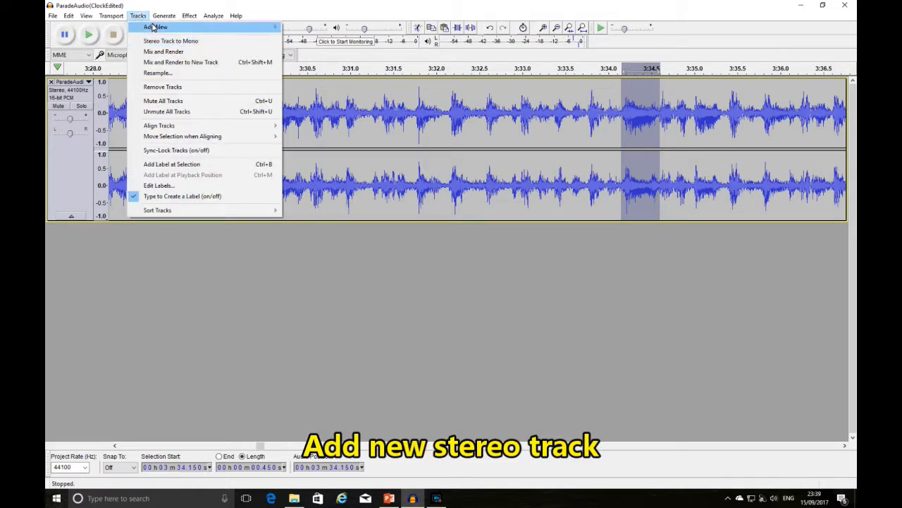
mouse_move(258, 27)
left_click(303, 38)
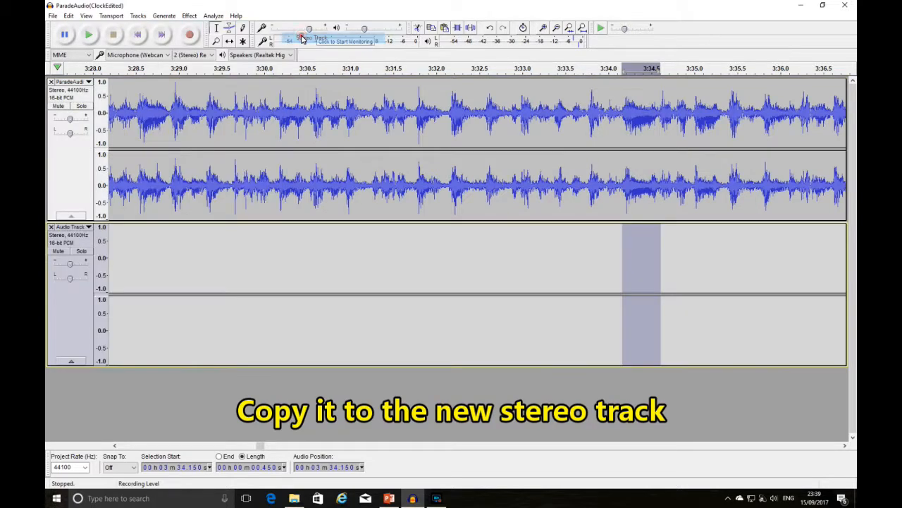
key("ctrl+v")
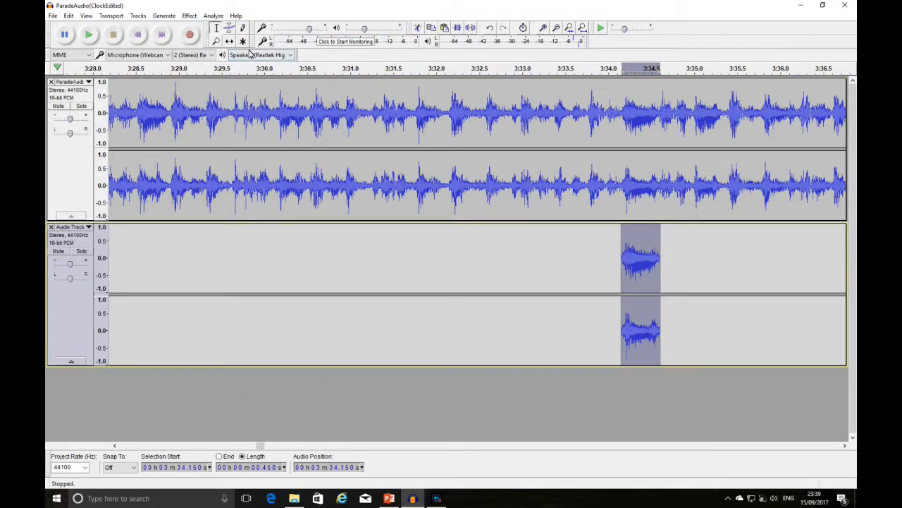
Shift the pasted clip back to the bum note at about 3:21.275, and play from about 3:20.6 to check its position
left_click(230, 41)
left_click_drag(634, 241, 177, 247)
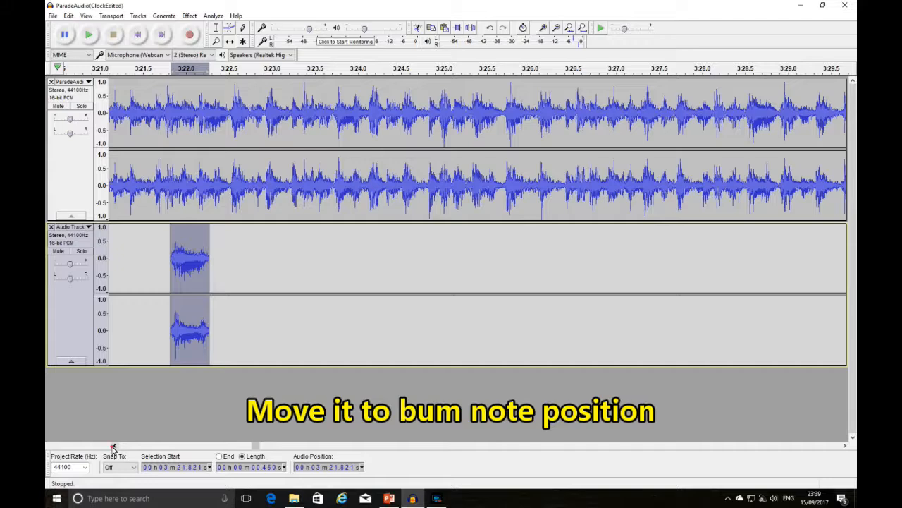
left_click(114, 445)
left_click(114, 445)
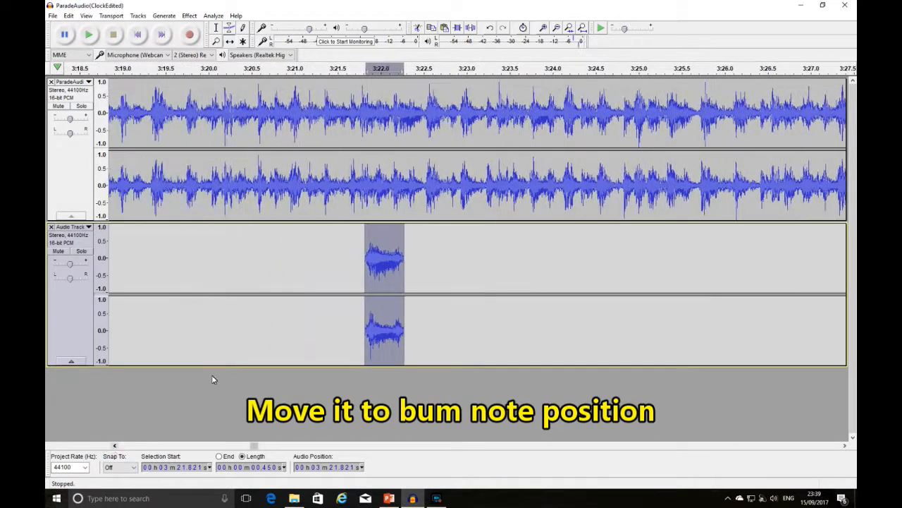
left_click_drag(375, 257, 329, 257)
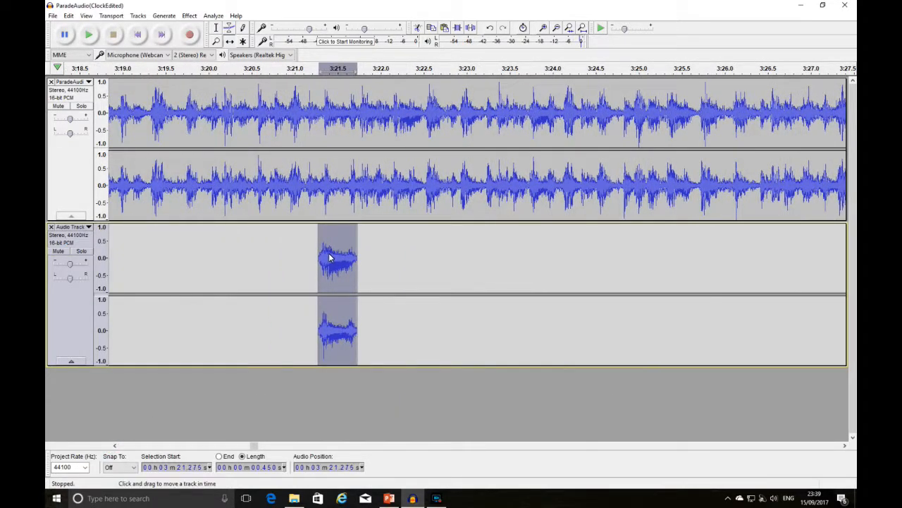
left_click(260, 71)
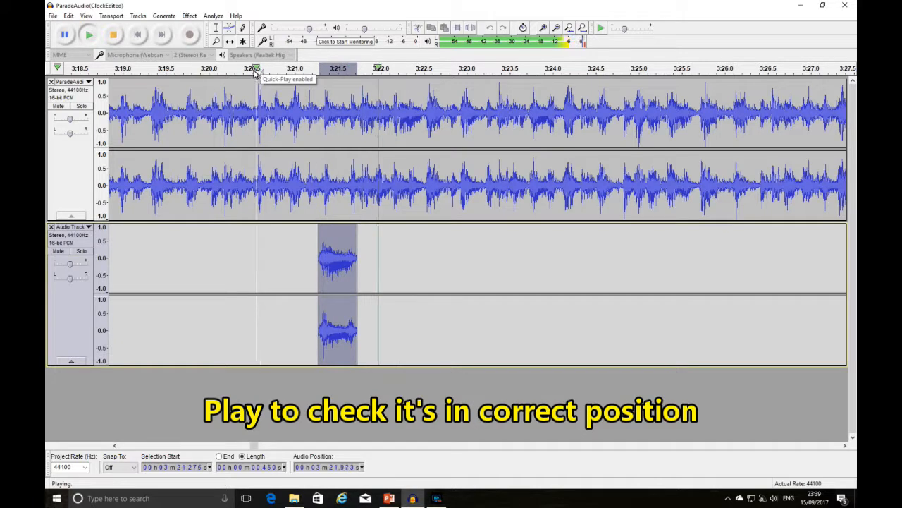
key("space")
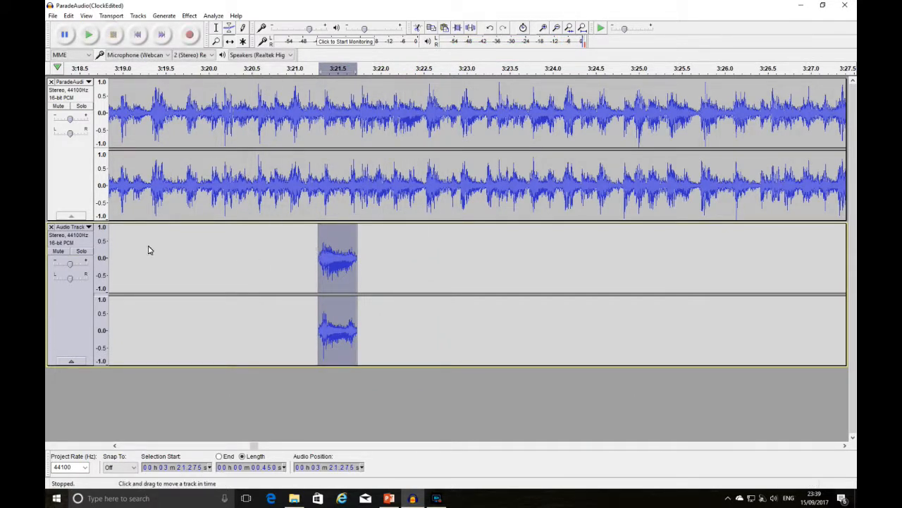
Finely shift the replacement clip to start at about 3:21.299, in line with the original waveform, and play from about 3:20.9
left_click(215, 41)
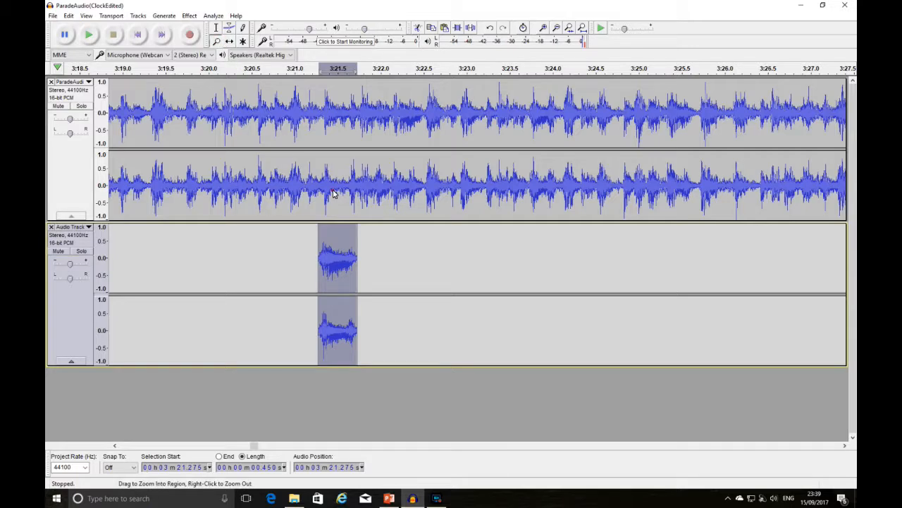
left_click(333, 192)
left_click(333, 192)
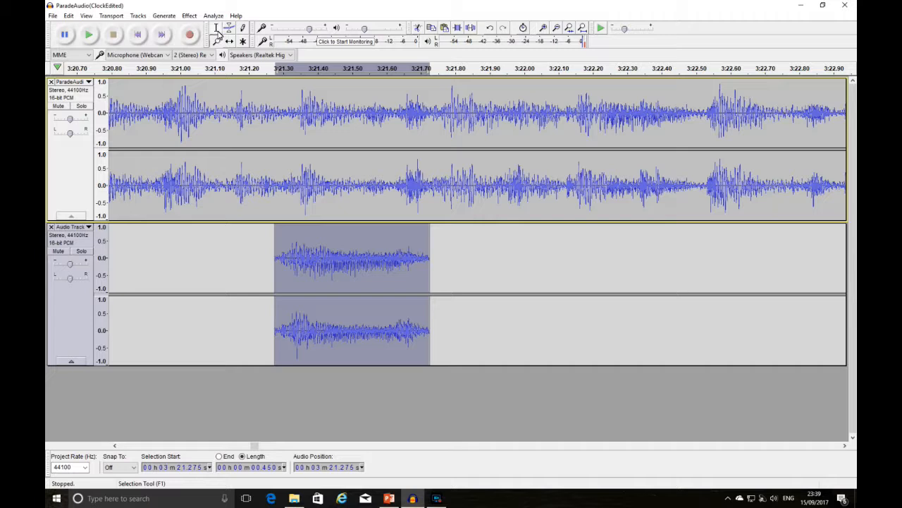
left_click(229, 42)
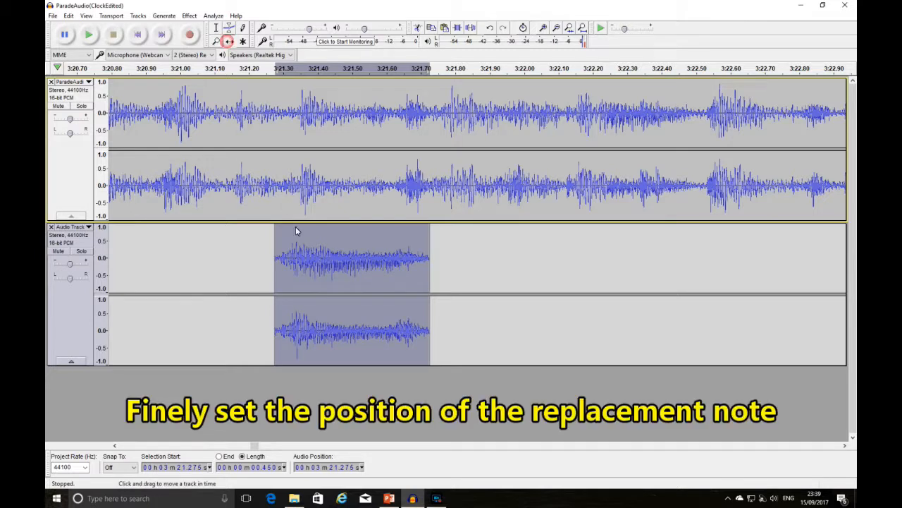
left_click_drag(308, 243, 316, 247)
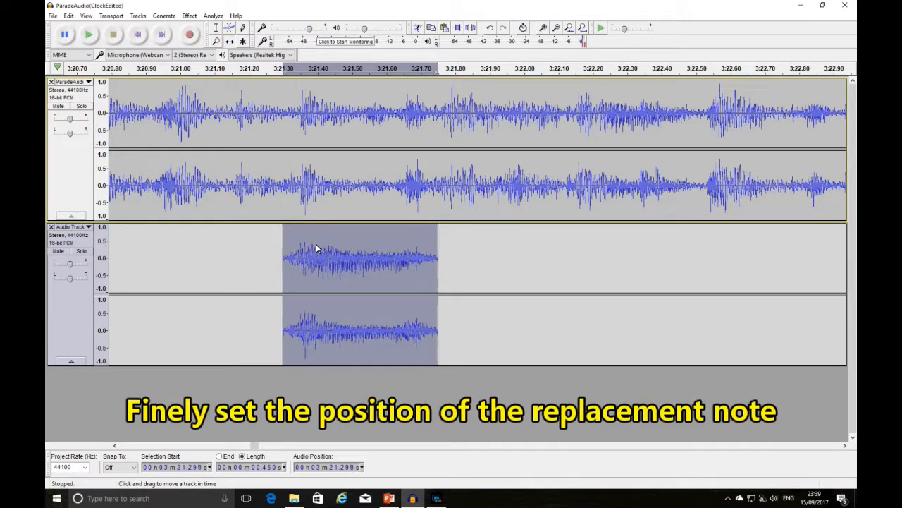
left_click(141, 73)
left_click(115, 35)
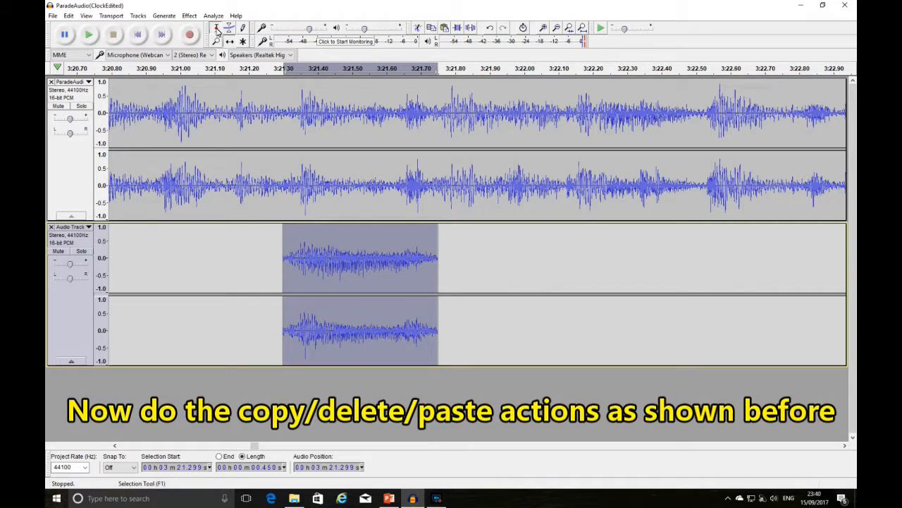
Replace the original track's 0.450-second section at 3:21.299 with the copied good note
left_click_drag(282, 160, 437, 201)
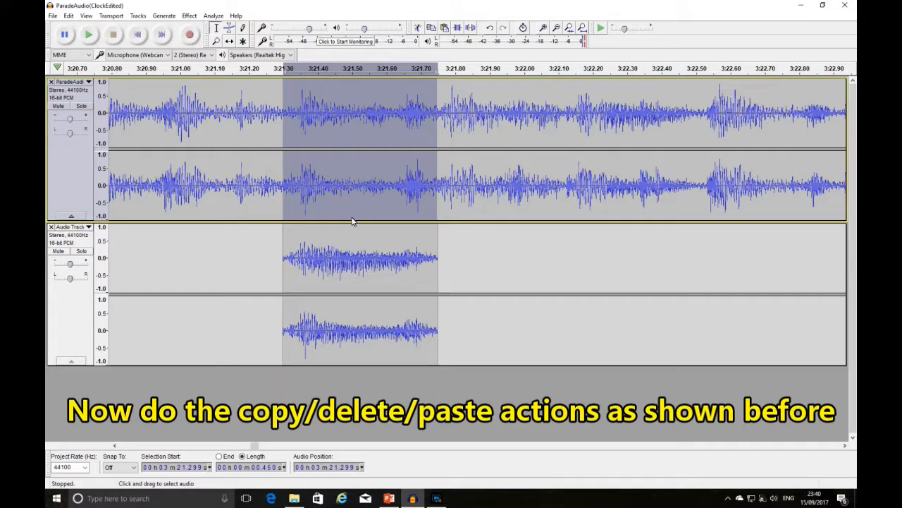
key("Delete")
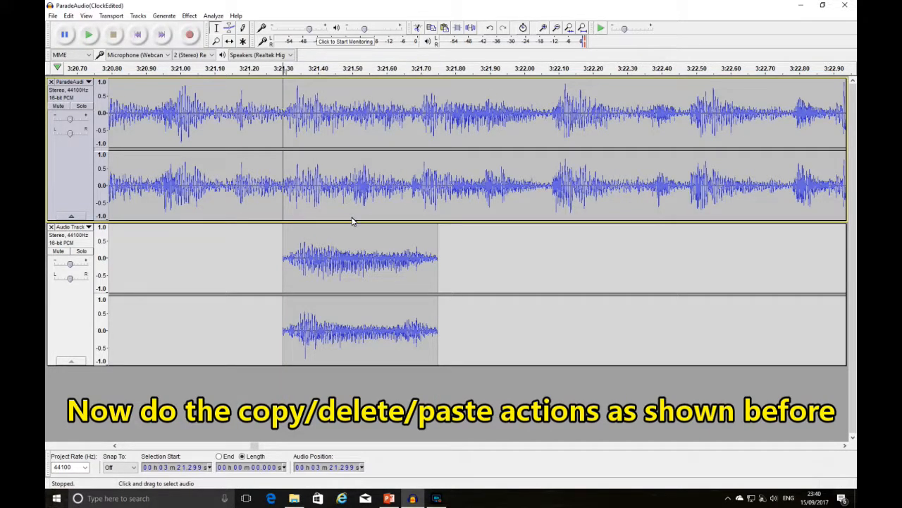
key("ctrl+v")
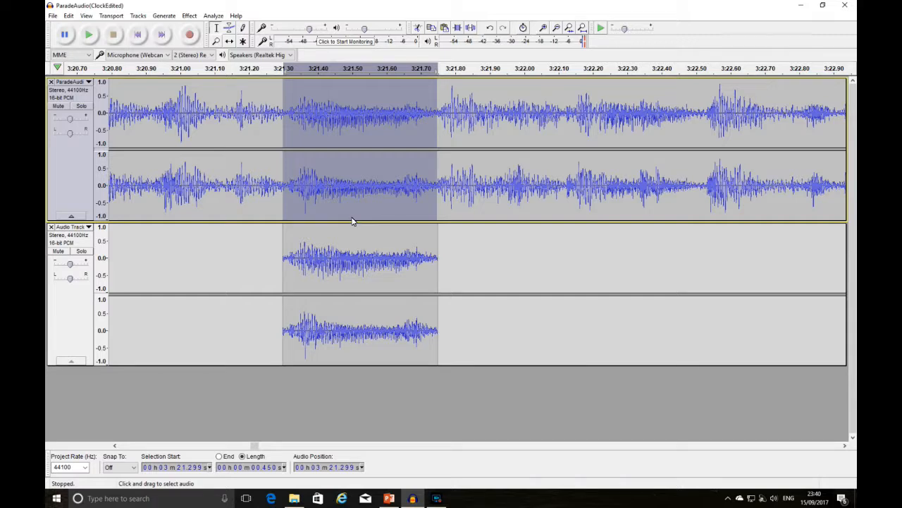
Mute the second track, solo the original, and play from about 3:20.8 to check the replacement
left_click(57, 251)
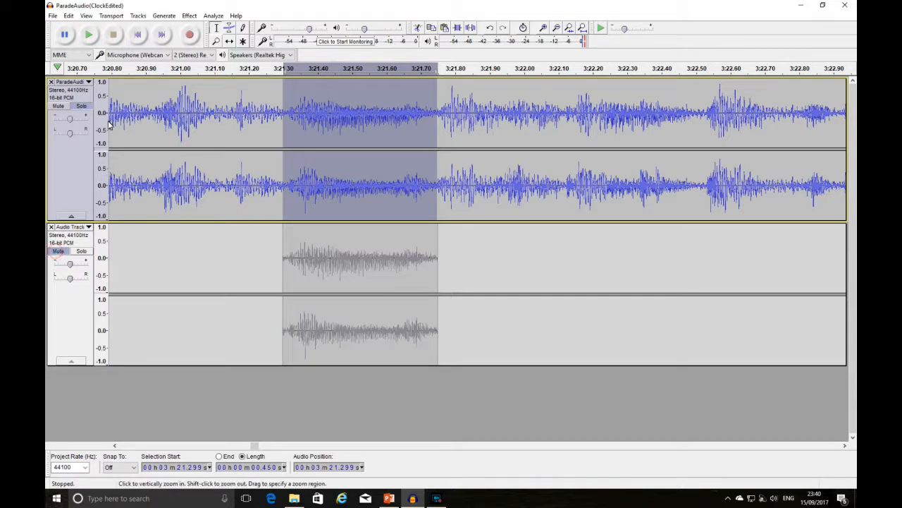
left_click(218, 42)
right_click(211, 131)
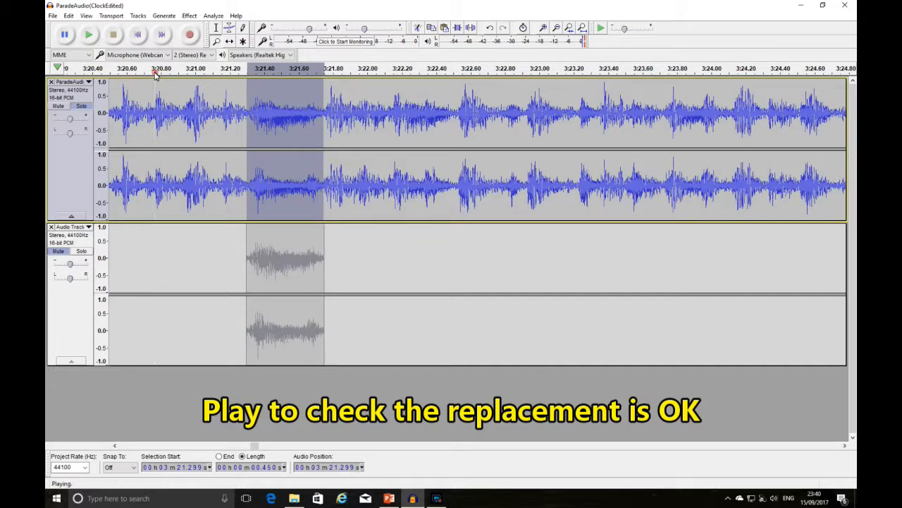
left_click(115, 39)
Select the muted second track and remove it from the project
left_click(182, 237)
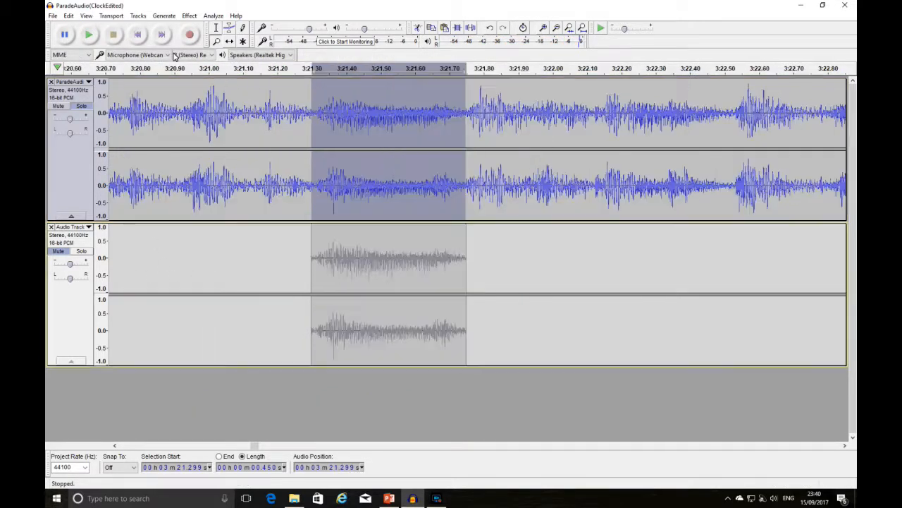
left_click(215, 30)
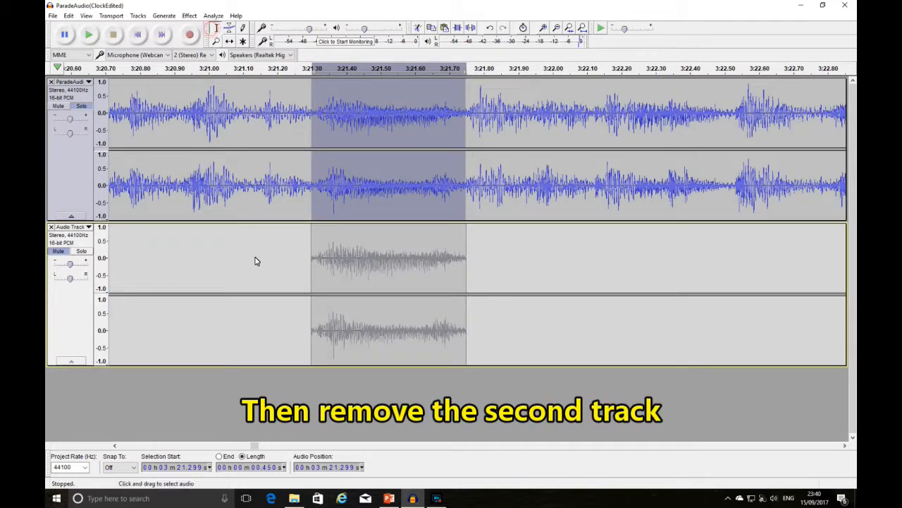
left_click(255, 258)
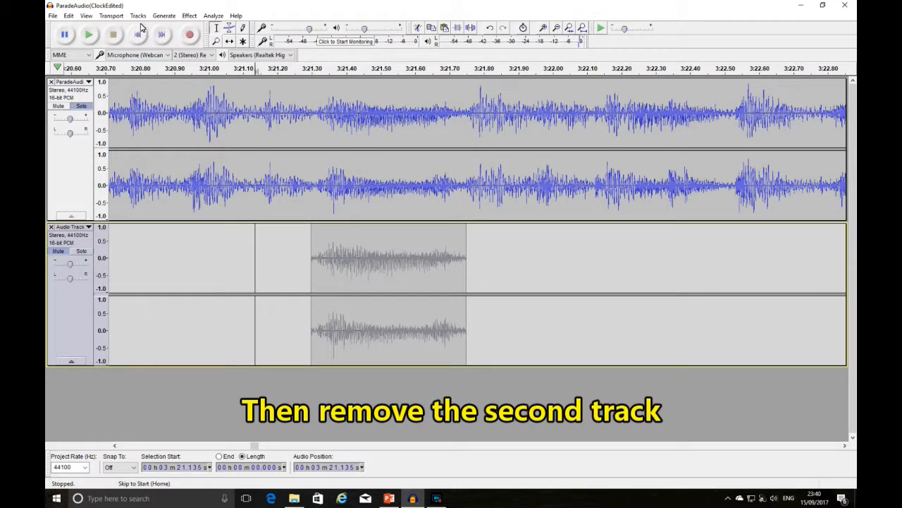
left_click(138, 15)
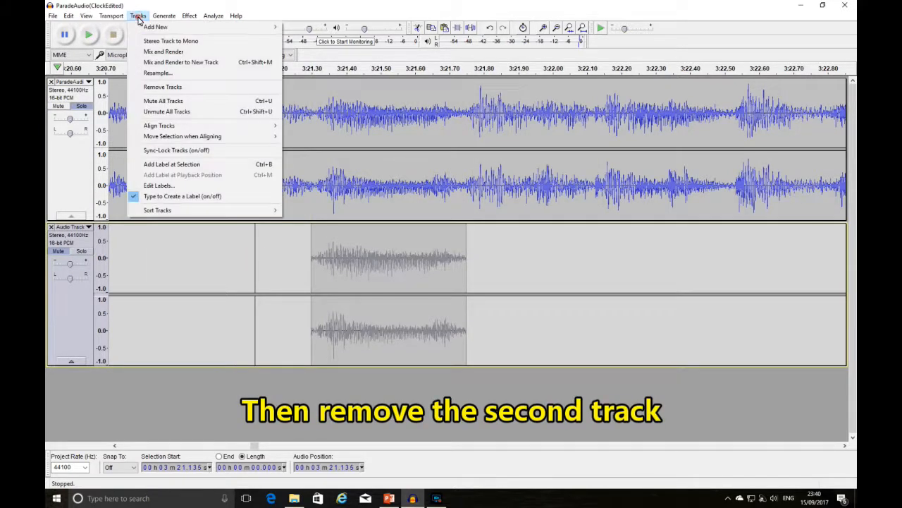
left_click(157, 86)
Play the repaired track from about 3:18.2, past the replaced note, and stop after about 3:27.8
right_click(208, 125)
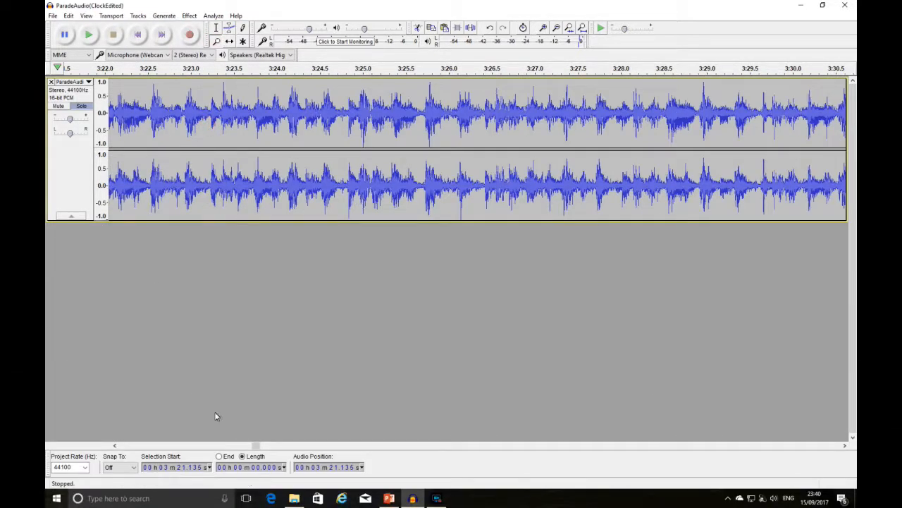
left_click_drag(255, 448, 253, 449)
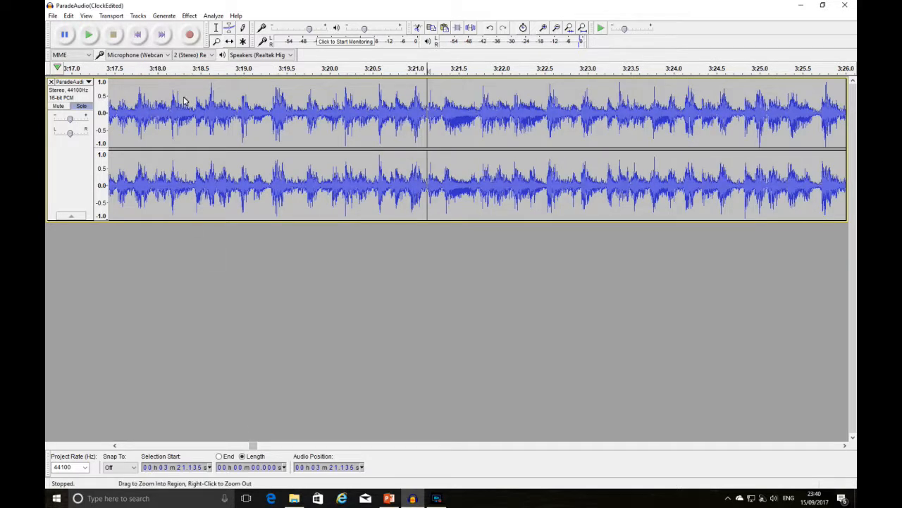
left_click(179, 69)
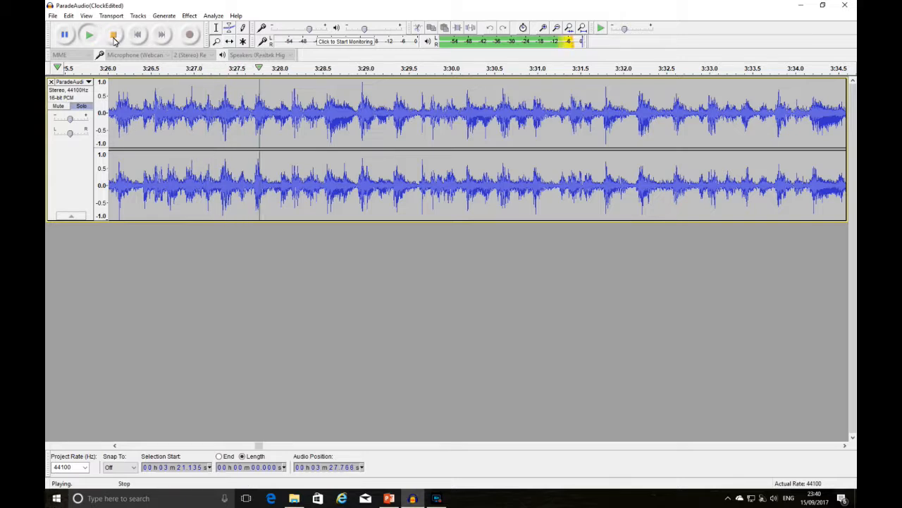
key("space")
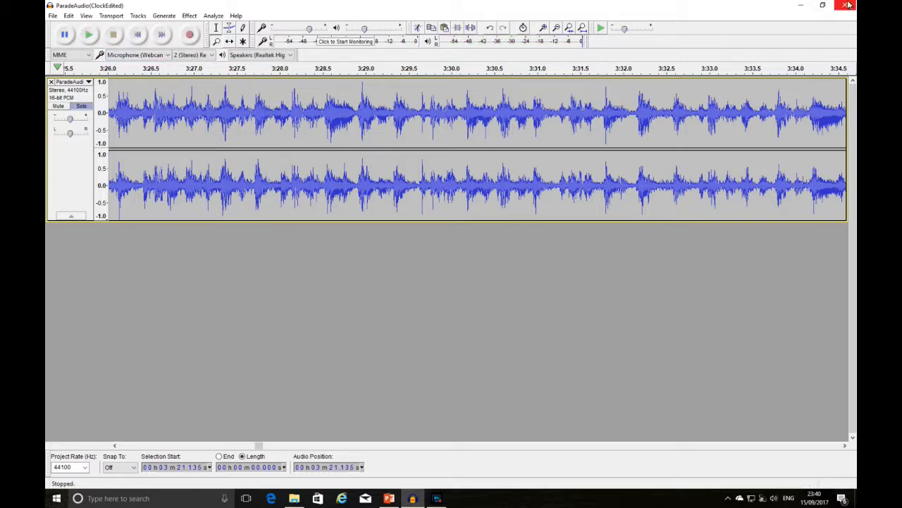